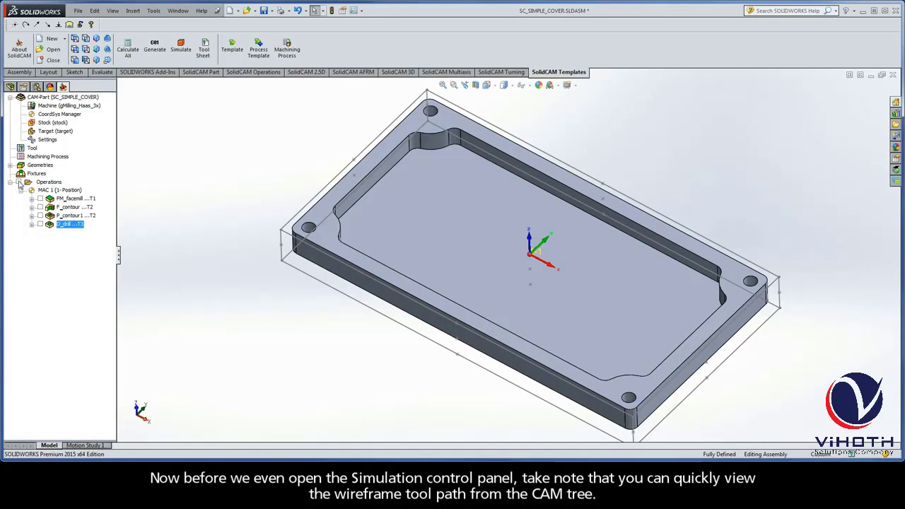
# Toggle toolpath display for all operations, then individually for facemill, contour, pocket and drilling
pyautogui.click(19, 182)
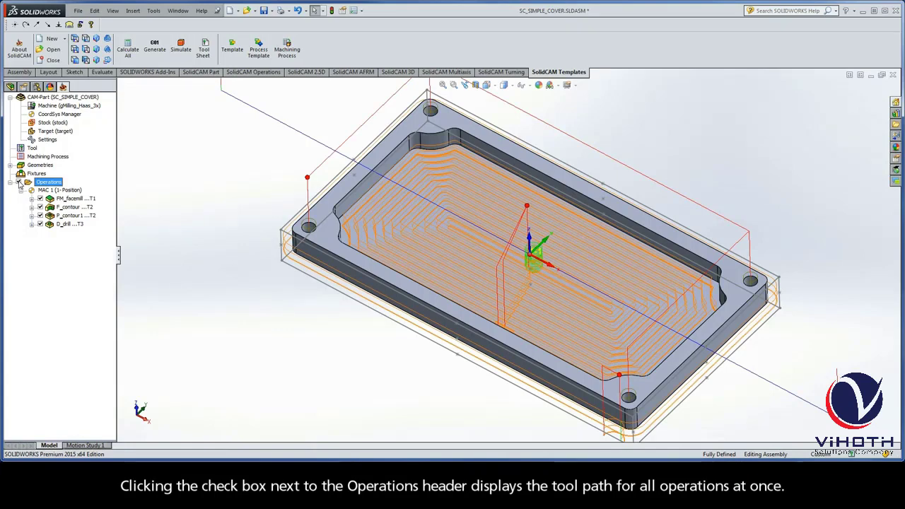
pyautogui.click(20, 183)
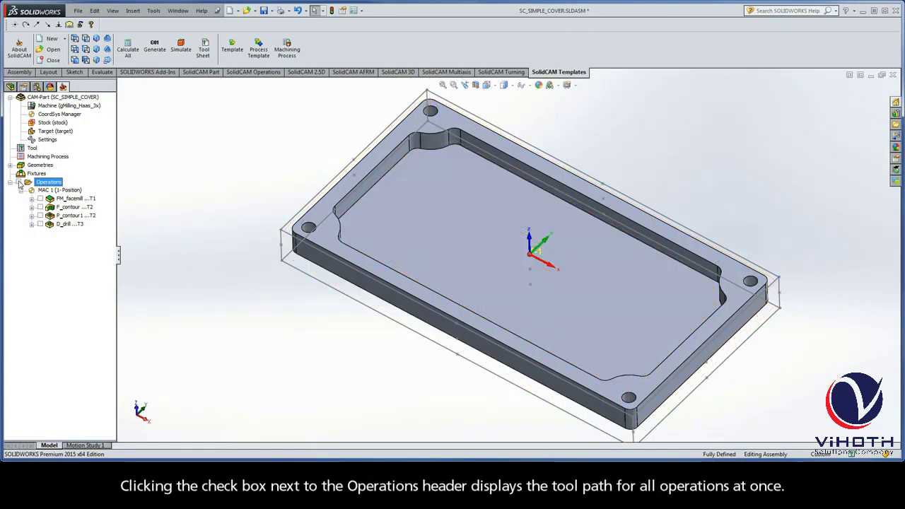
pyautogui.click(41, 198)
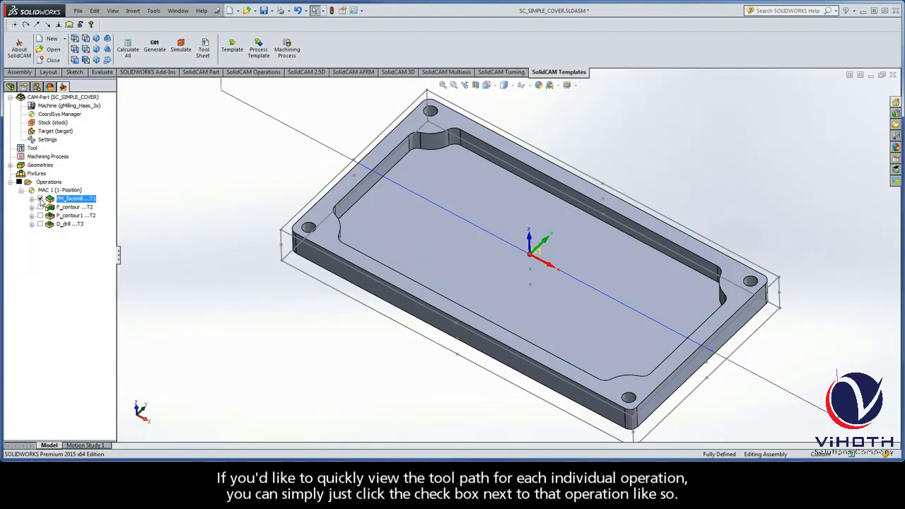
pyautogui.click(40, 208)
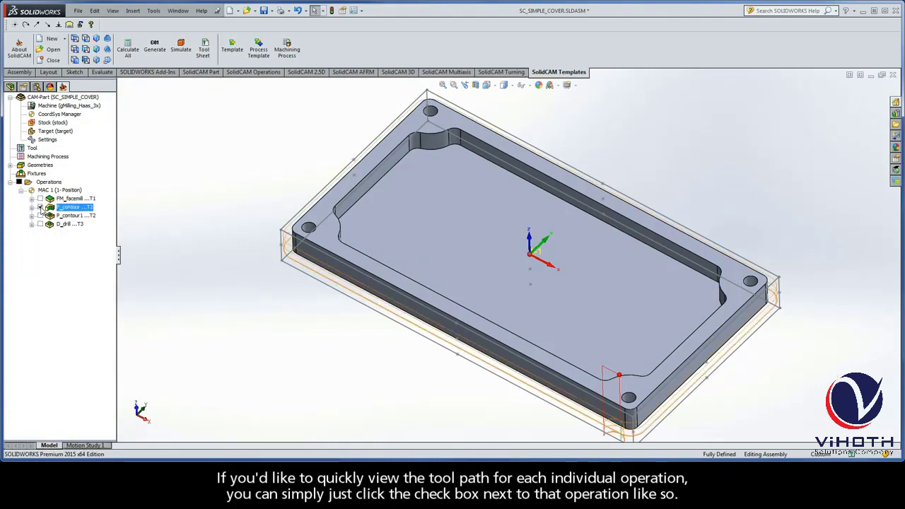
pyautogui.click(41, 207)
pyautogui.click(40, 216)
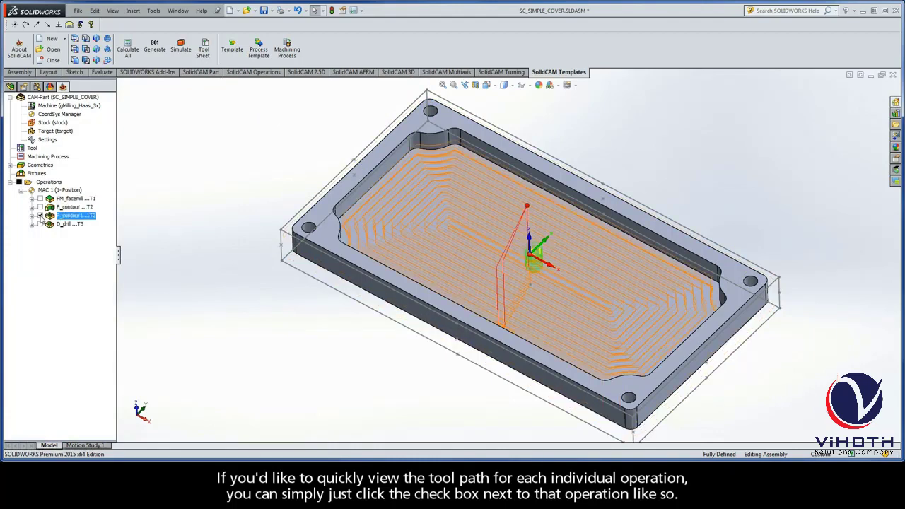
pyautogui.click(40, 215)
pyautogui.click(40, 224)
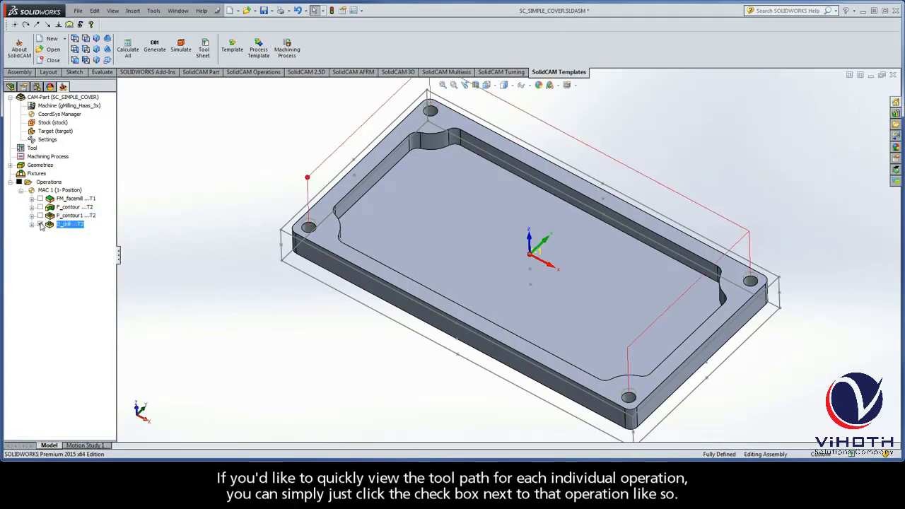
pyautogui.click(40, 224)
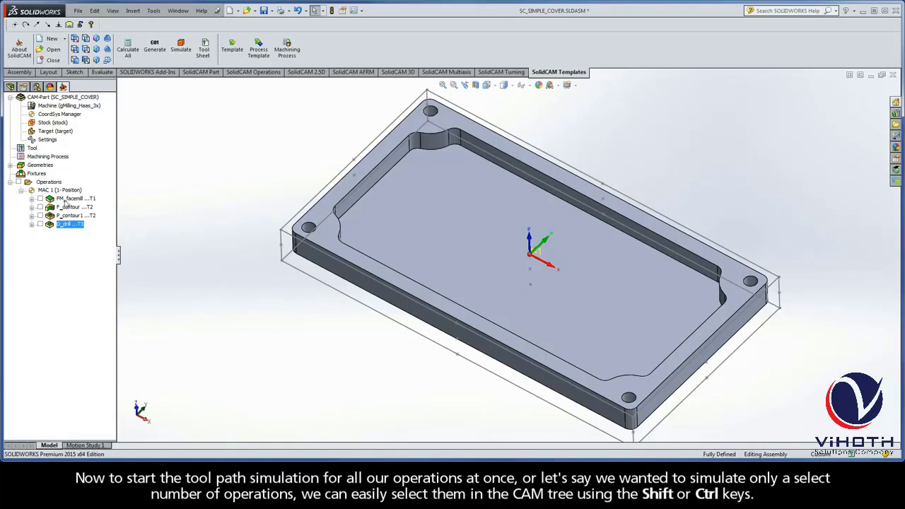
# Select the four operations, then the whole Operations group, and bring up its context menu
pyautogui.click(65, 200)
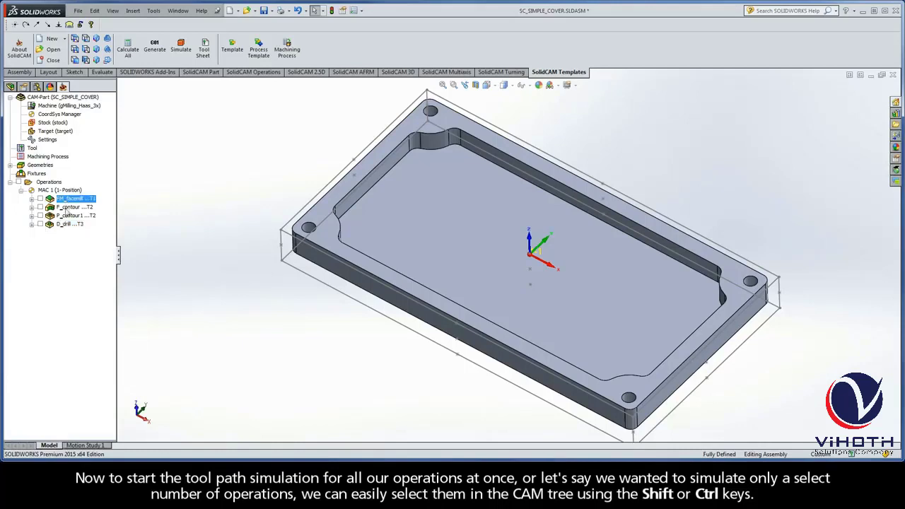
pyautogui.keyDown('shift'); pyautogui.click(66, 224); pyautogui.keyUp('shift')
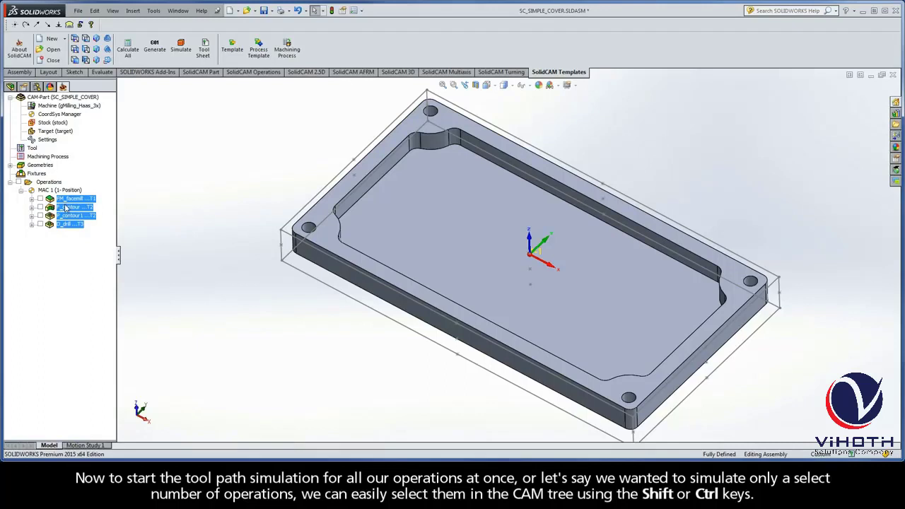
pyautogui.click(65, 200)
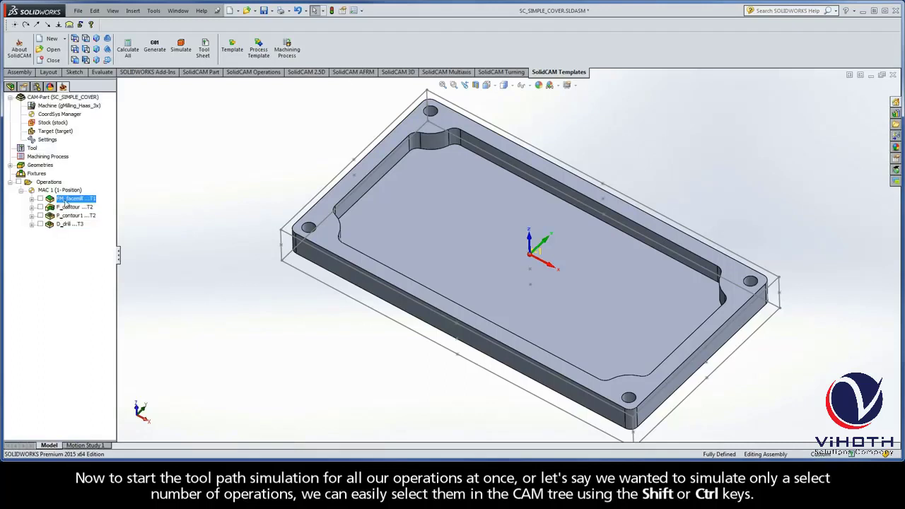
pyautogui.keyDown('ctrl'); pyautogui.click(67, 207); pyautogui.keyUp('ctrl')
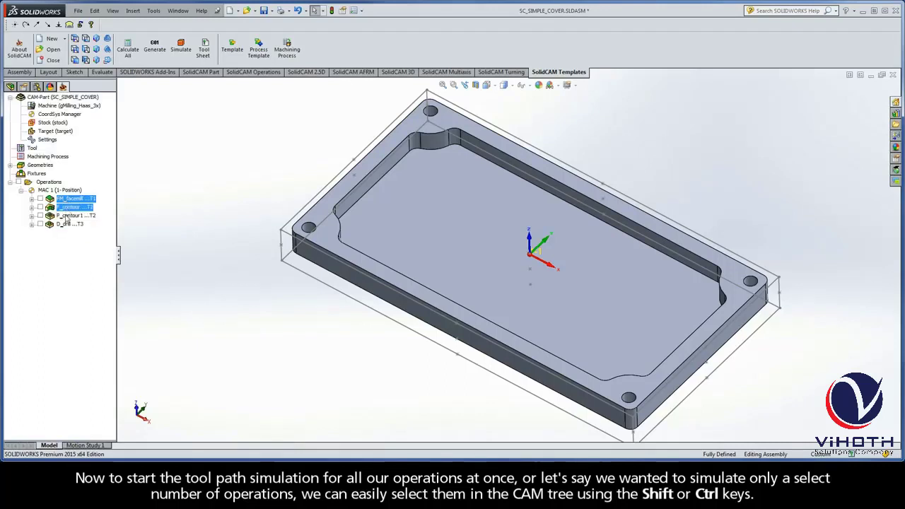
pyautogui.keyDown('ctrl'); pyautogui.click(67, 216); pyautogui.keyUp('ctrl')
pyautogui.keyDown('ctrl'); pyautogui.click(66, 225); pyautogui.keyUp('ctrl')
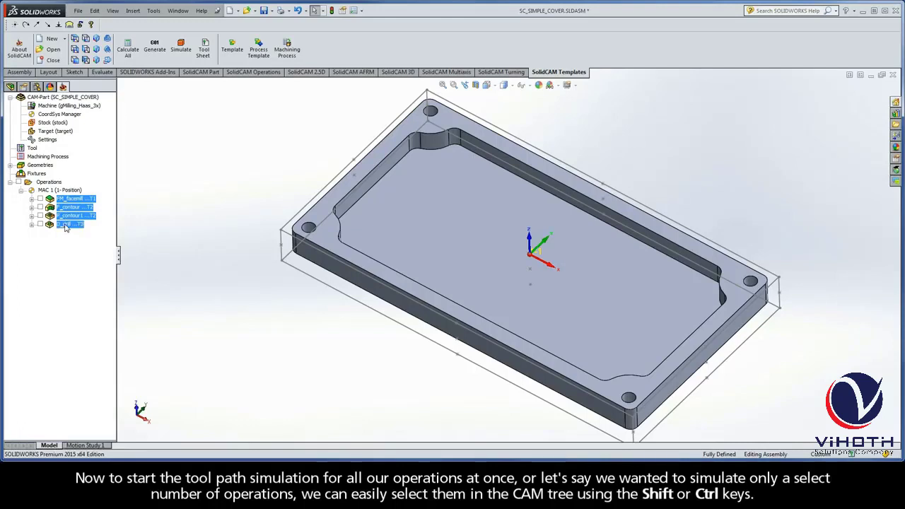
pyautogui.click(58, 183)
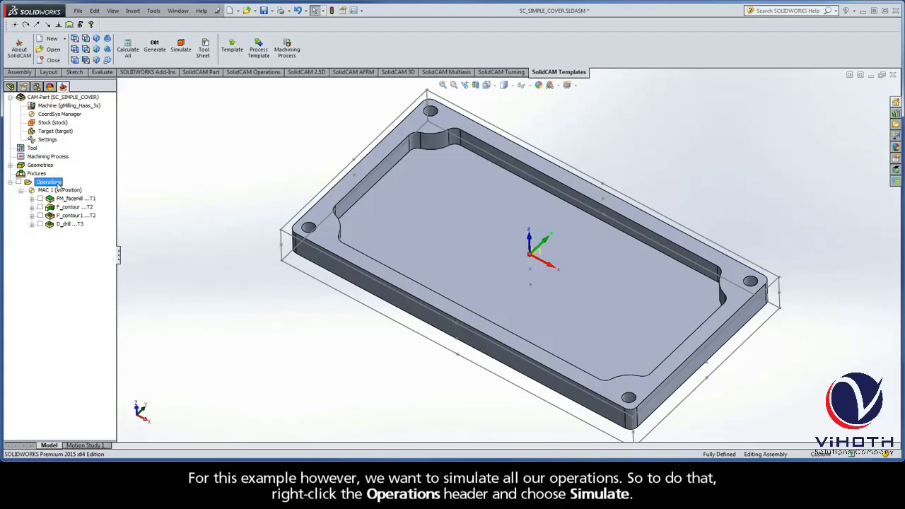
pyautogui.rightClick(58, 184)
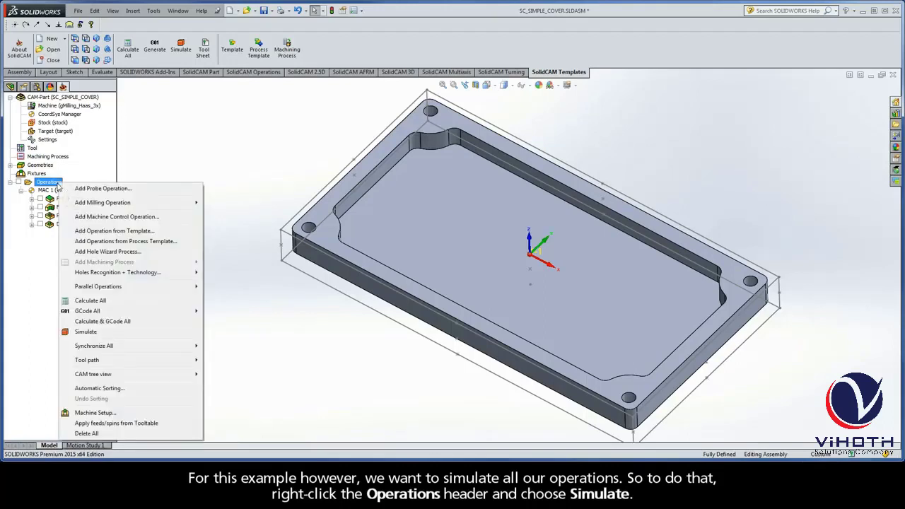
# Simulate all operations and play it, slowing the speed, then replaying at a faster speed
pyautogui.click(70, 334)
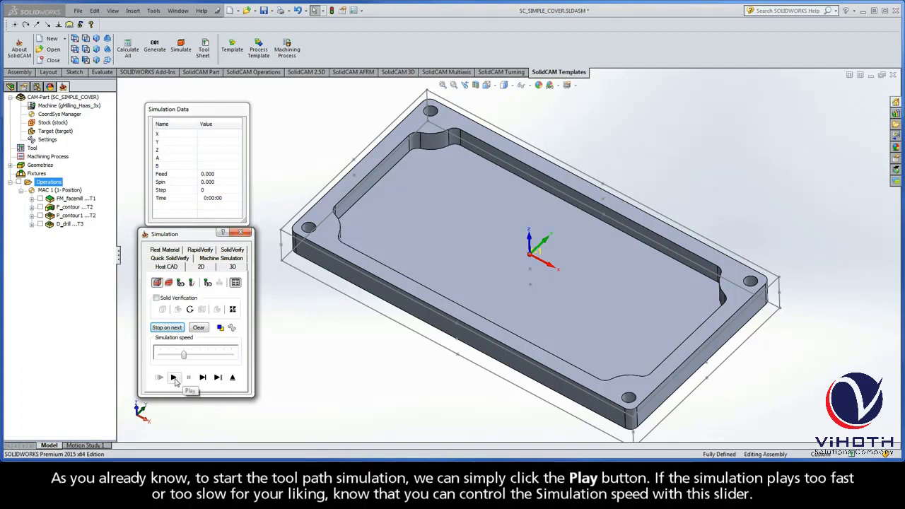
pyautogui.click(174, 378)
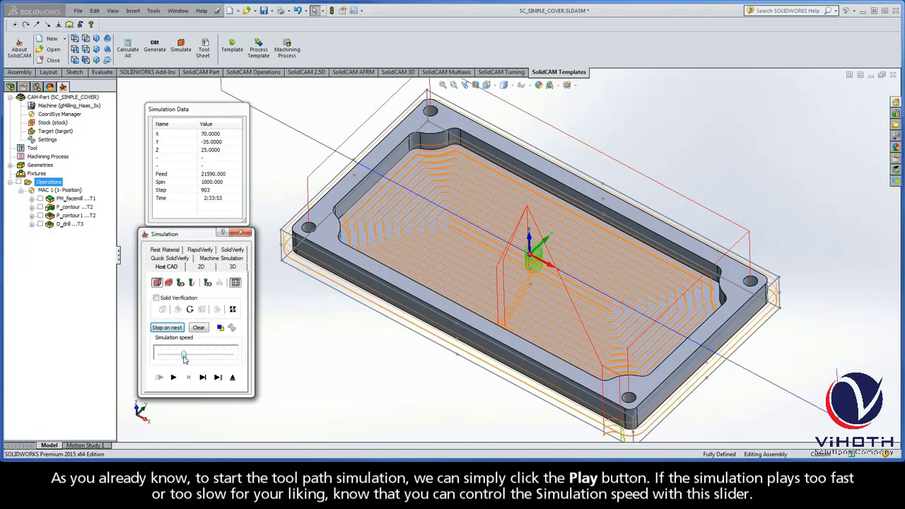
pyautogui.moveTo(184, 358); pyautogui.dragTo(161, 359)
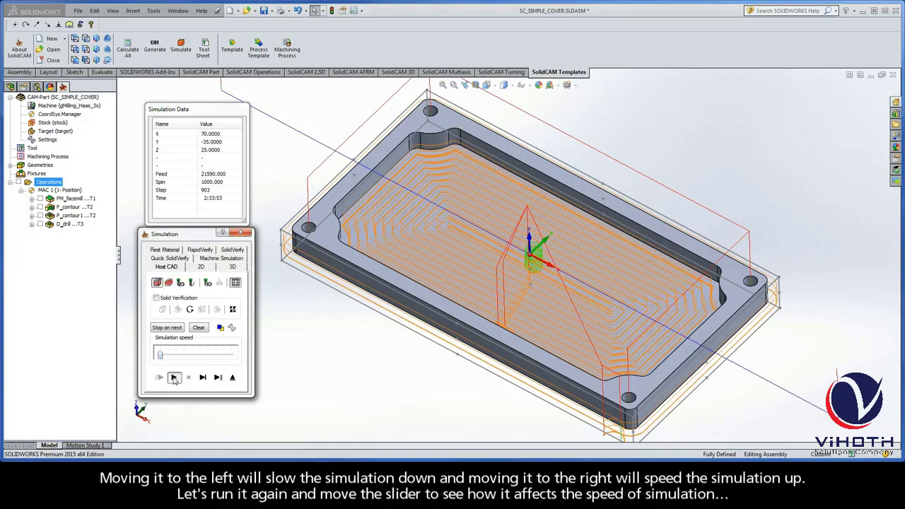
pyautogui.click(174, 377)
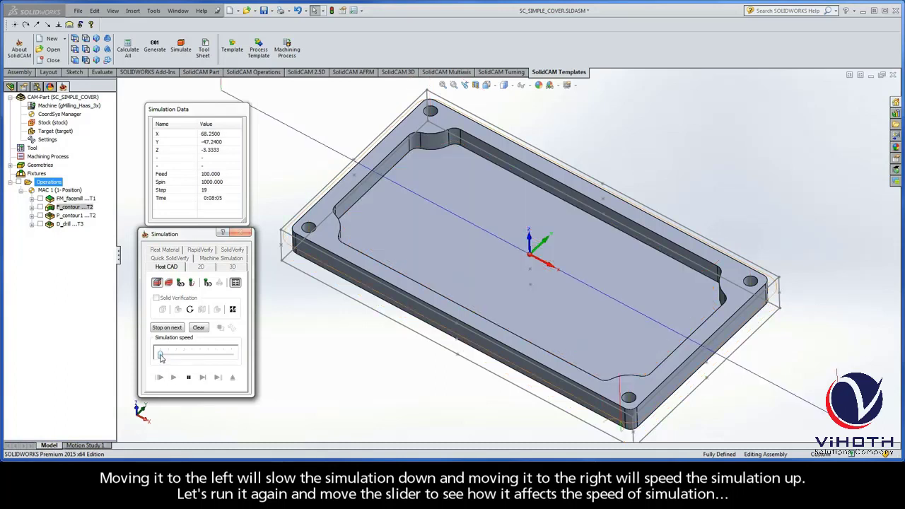
pyautogui.moveTo(161, 356); pyautogui.dragTo(204, 356)
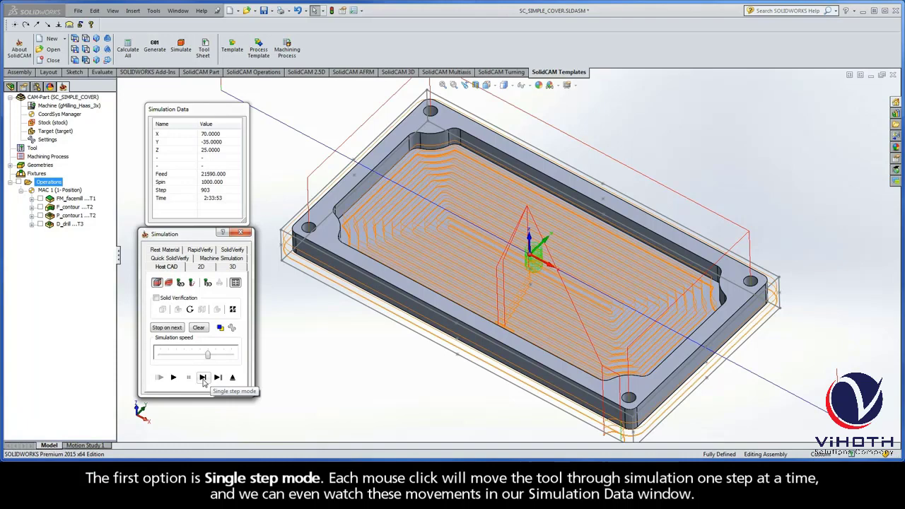
# Advance the simulation one move at a time through the first toolpath
pyautogui.click(203, 378)
pyautogui.click(203, 378)
pyautogui.click(203, 379)
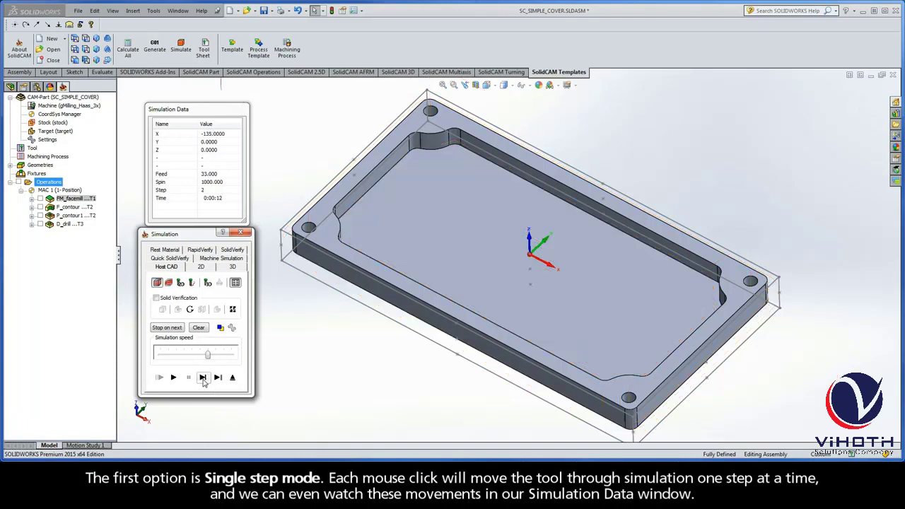
pyautogui.click(203, 379)
pyautogui.click(203, 379)
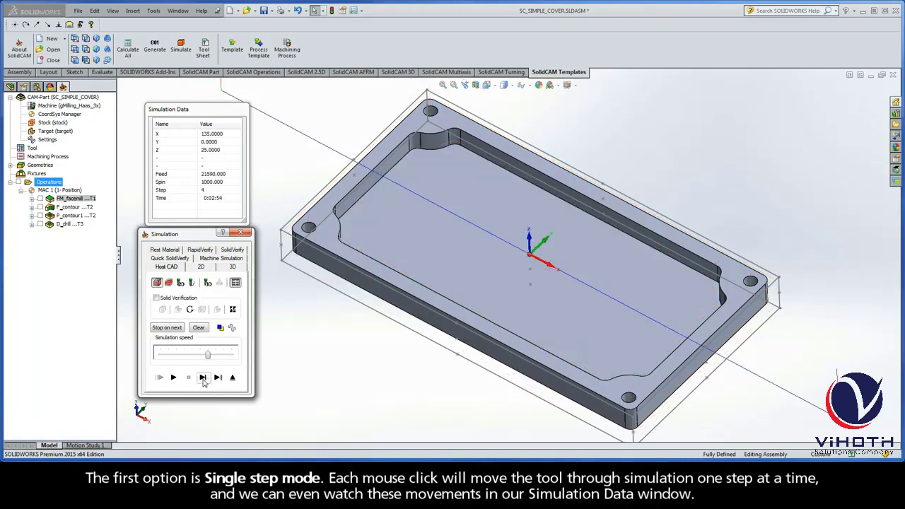
pyautogui.click(203, 379)
pyautogui.click(203, 379)
pyautogui.click(203, 379)
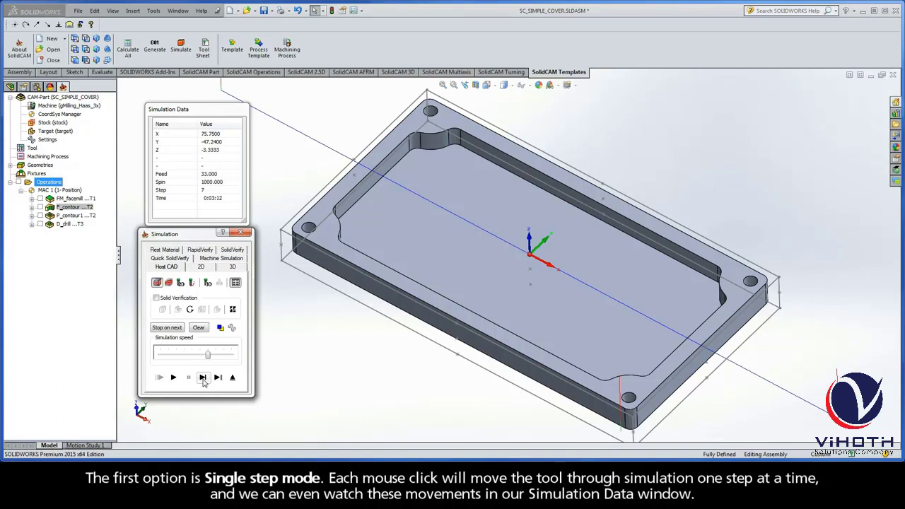
pyautogui.click(203, 379)
pyautogui.click(203, 378)
pyautogui.click(203, 378)
pyautogui.click(203, 378)
pyautogui.click(203, 378)
pyautogui.click(203, 378)
pyautogui.click(203, 378)
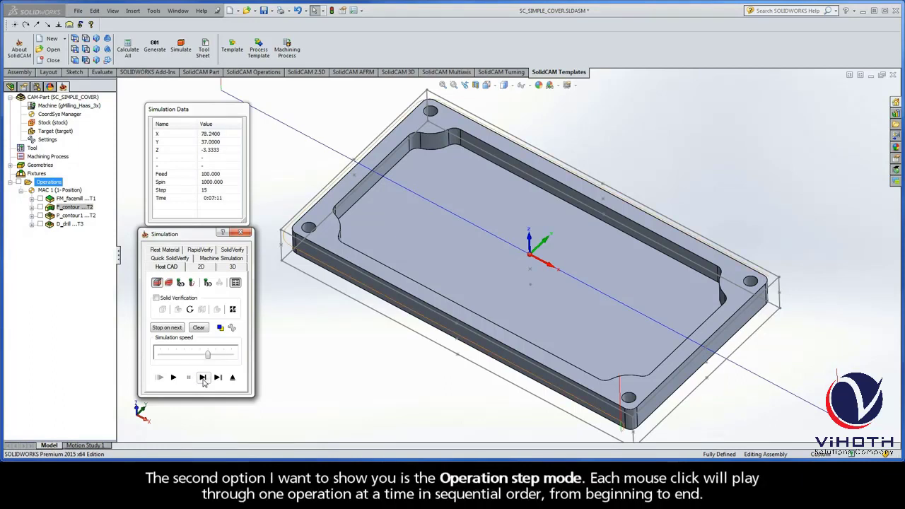
pyautogui.click(203, 378)
pyautogui.click(203, 378)
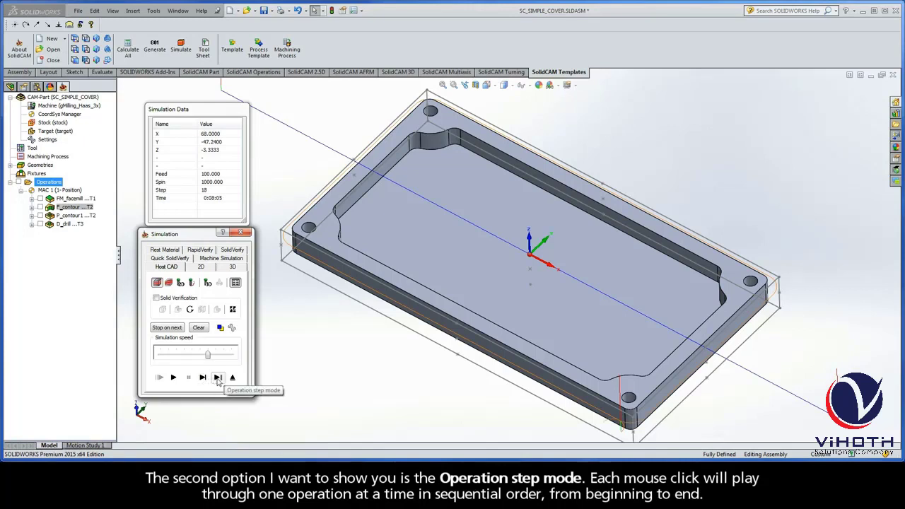
# Run the simulation operation by operation, including profile and pocket, until finished
pyautogui.click(218, 378)
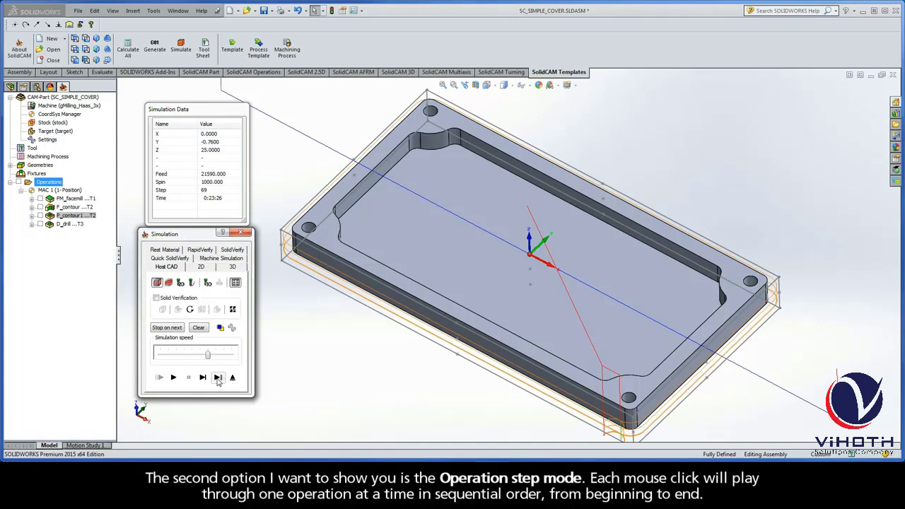
pyautogui.click(218, 379)
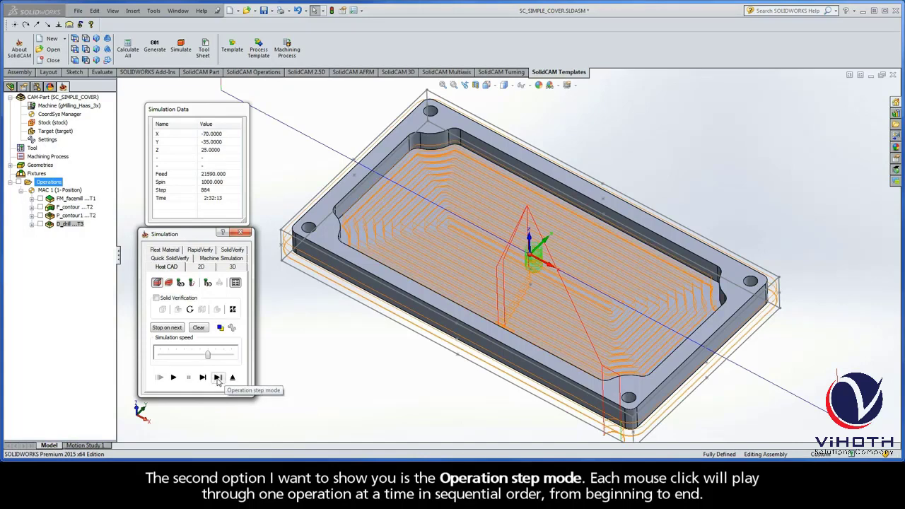
pyautogui.click(218, 378)
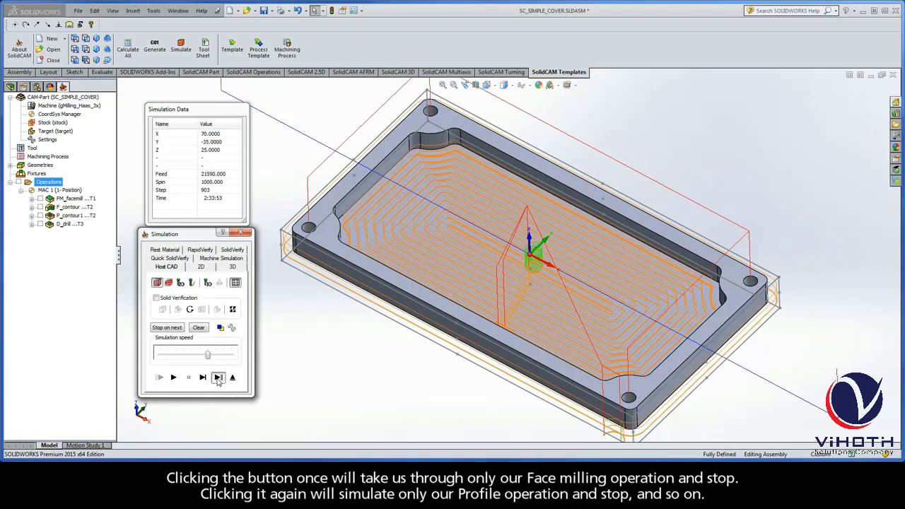
pyautogui.click(218, 378)
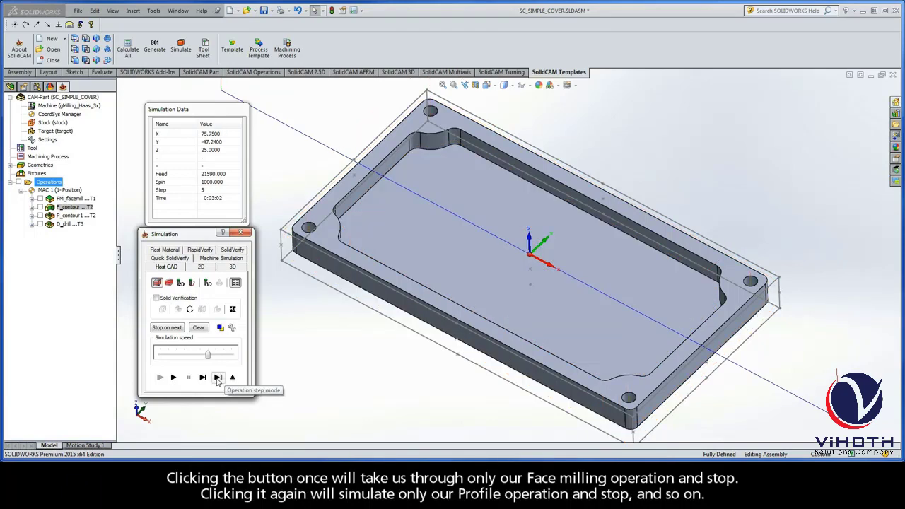
pyautogui.click(218, 378)
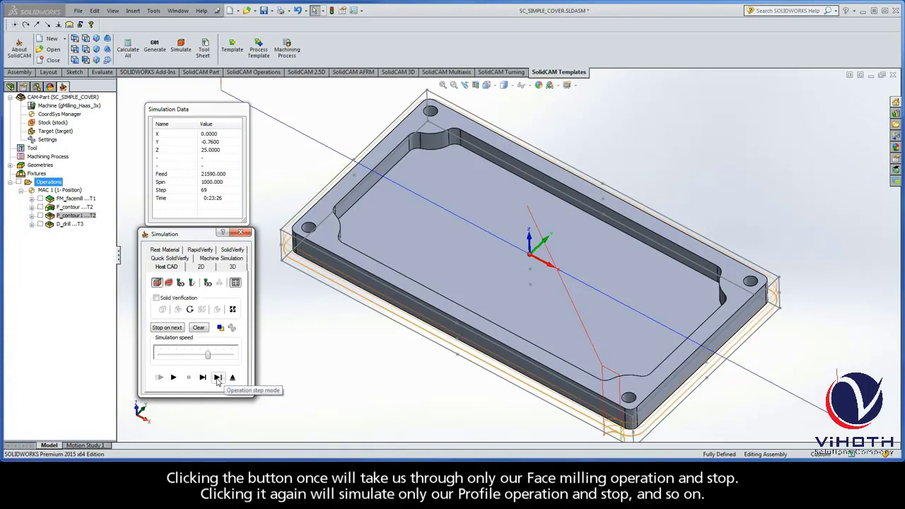
pyautogui.click(218, 379)
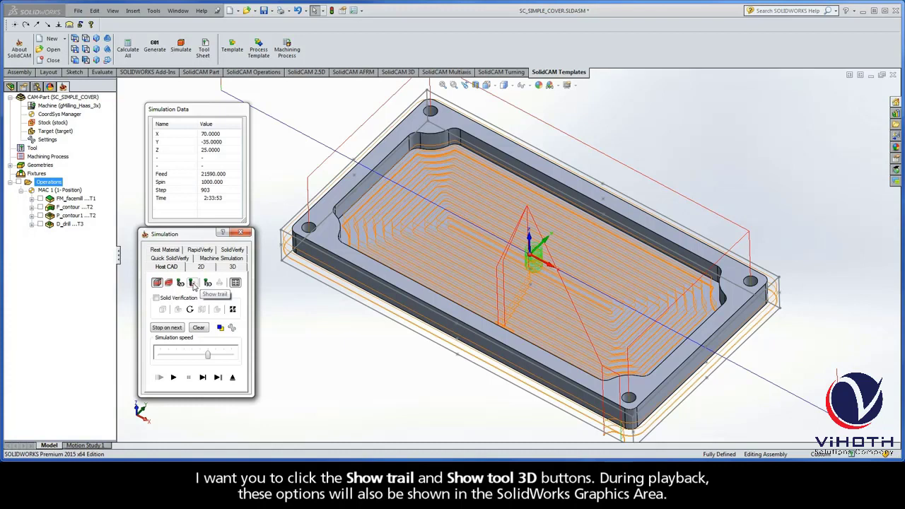
# Show tool trail and 3D tool, play, then replay with Solid Verification cutting the stock
pyautogui.click(191, 283)
pyautogui.click(208, 283)
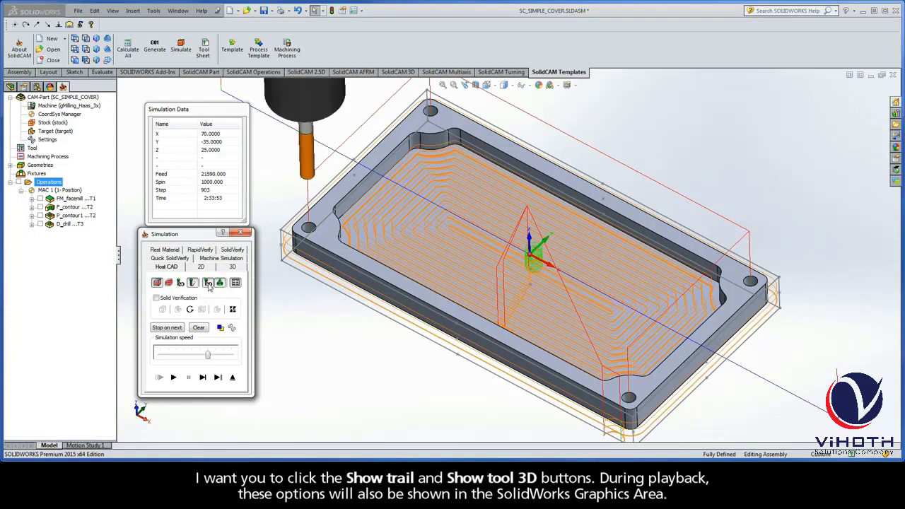
pyautogui.click(173, 377)
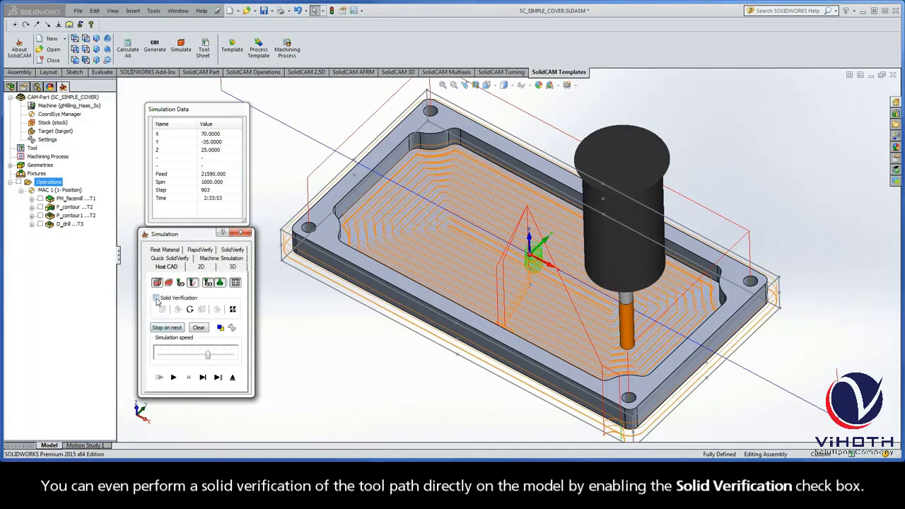
pyautogui.click(157, 298)
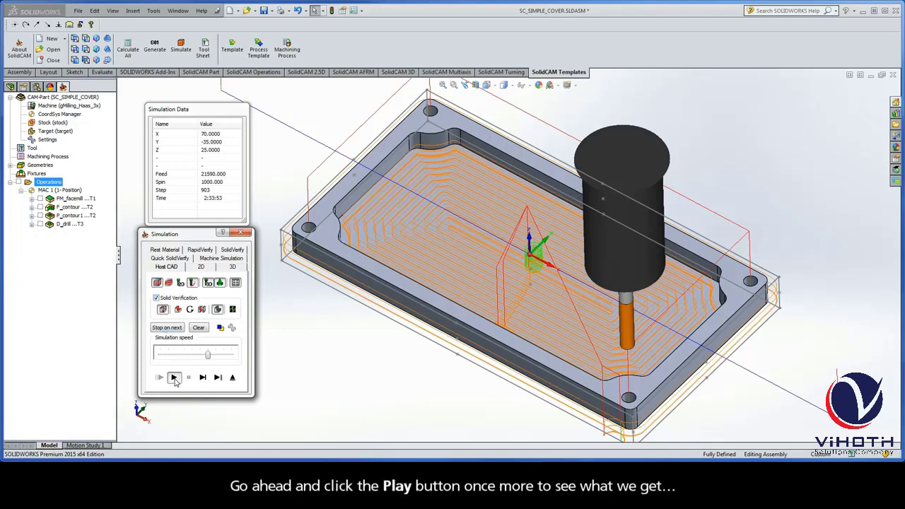
pyautogui.click(174, 378)
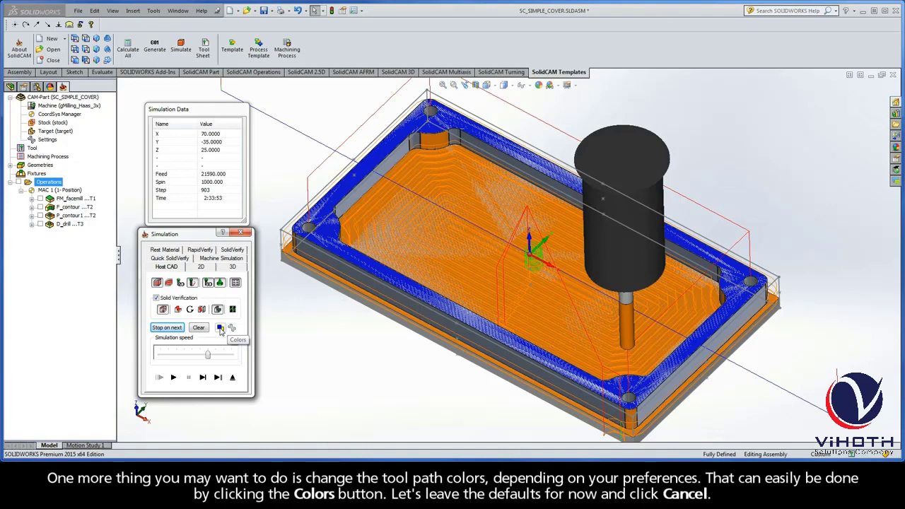
pyautogui.click(220, 328)
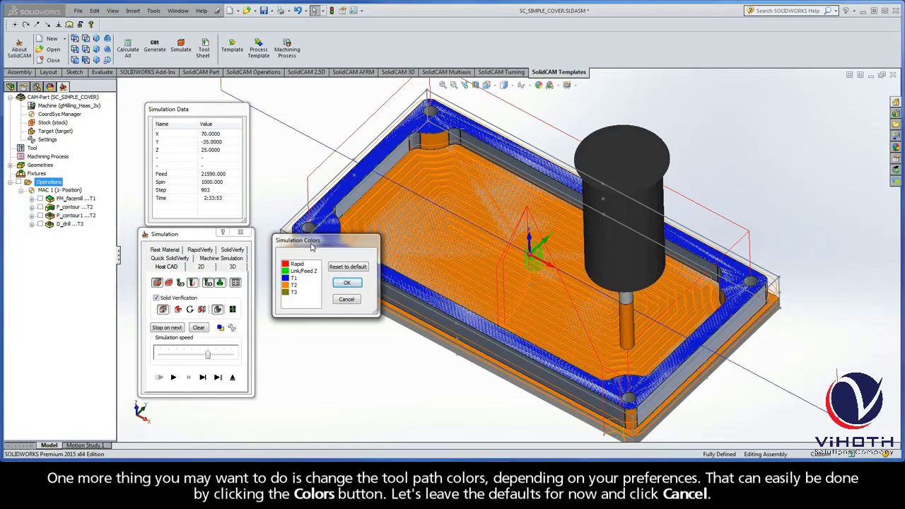
pyautogui.click(346, 300)
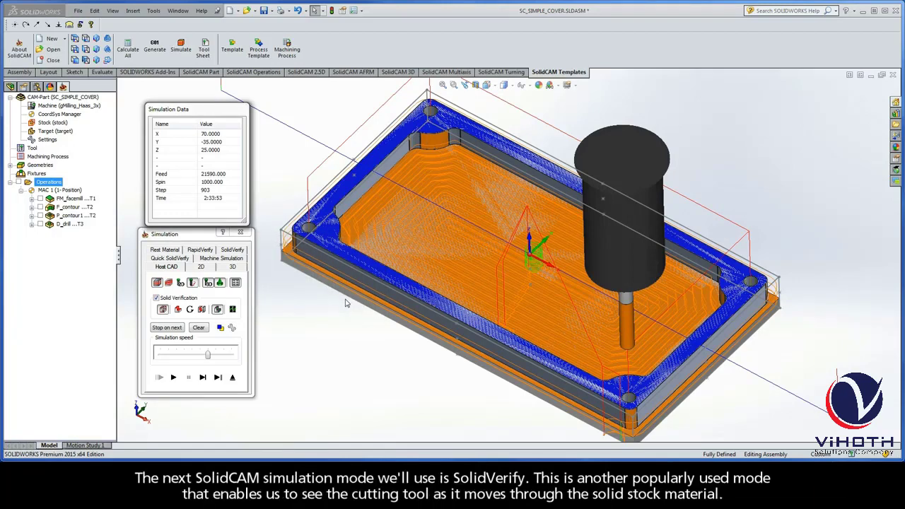
# Run the SolidVerify cut on the stock block, then replay at a slower speed
pyautogui.click(233, 251)
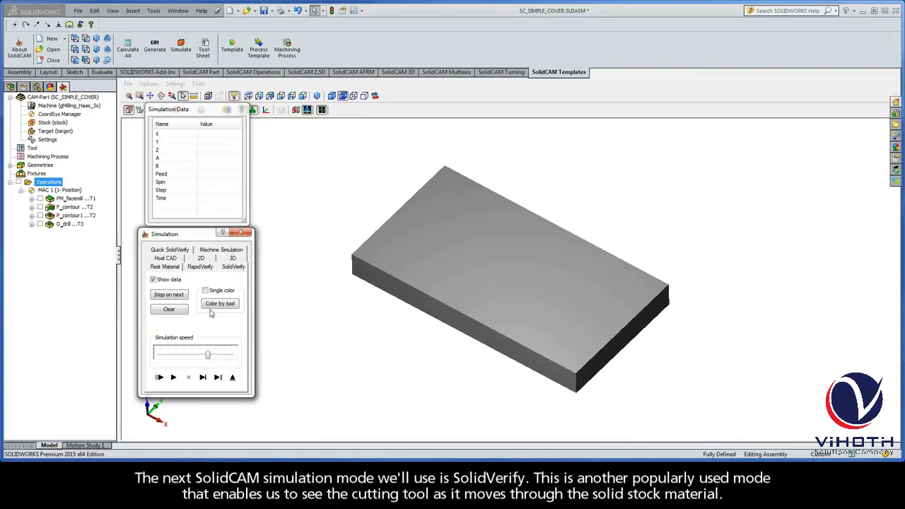
pyautogui.click(174, 378)
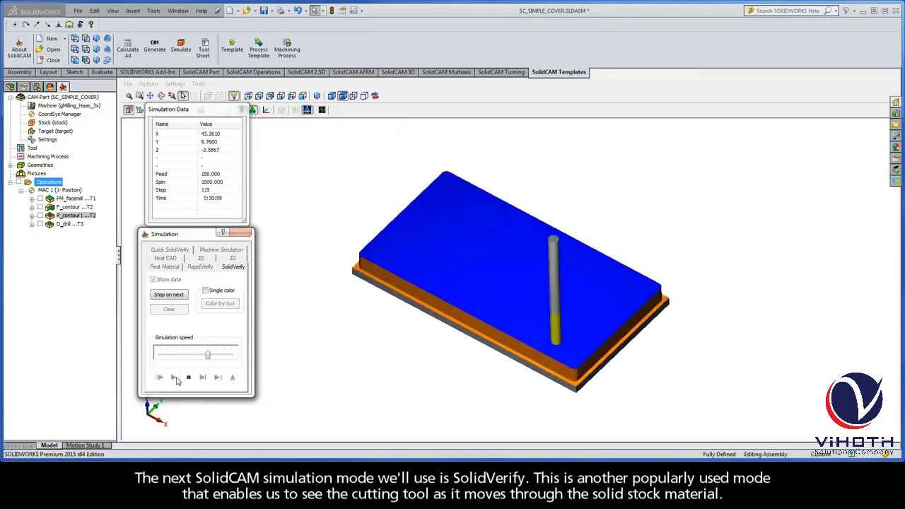
pyautogui.moveTo(205, 358); pyautogui.dragTo(184, 357)
pyautogui.click(175, 378)
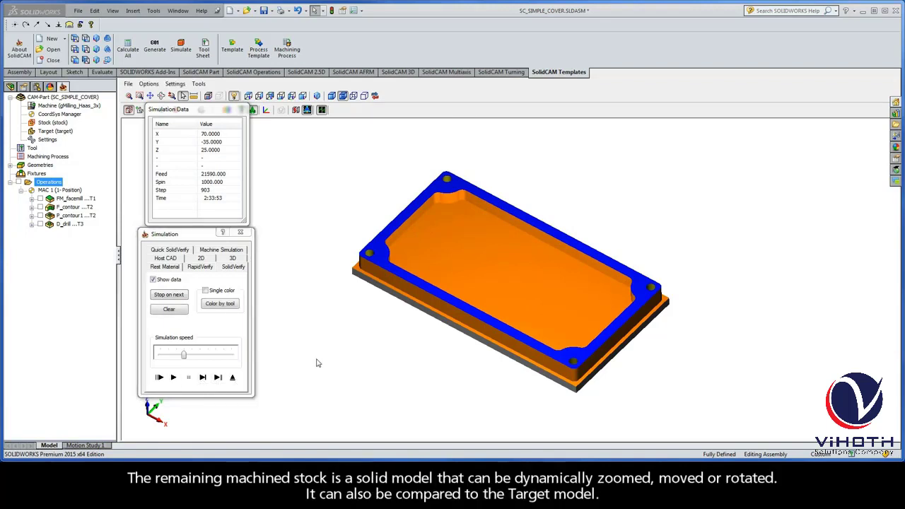
# Zoom in and rotate the machined stock to inspect the pocket, edges and four holes
pyautogui.scroll(3, 316, 363)
pyautogui.scroll(3, 316, 362)
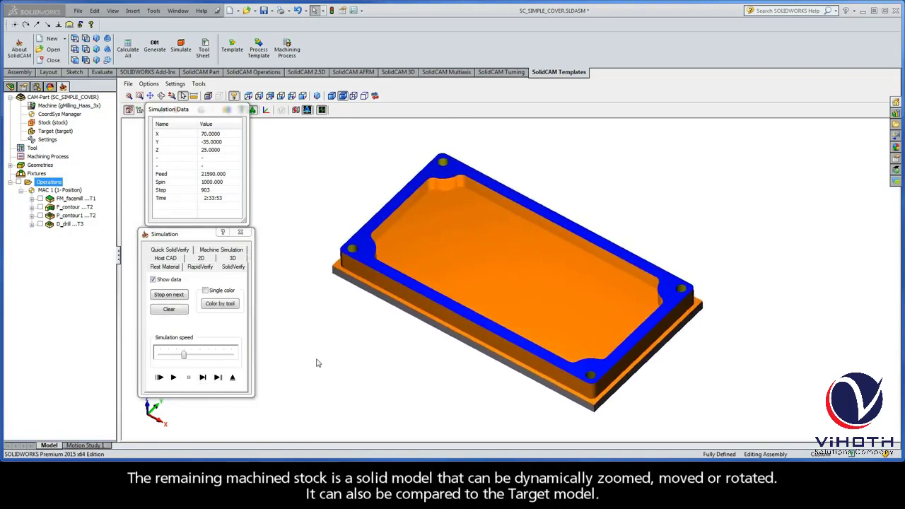
pyautogui.press('Left')
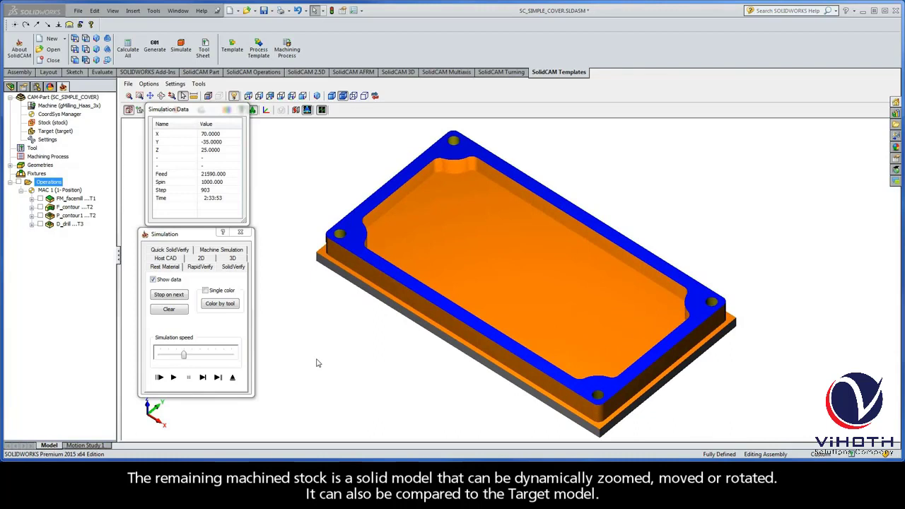
pyautogui.press('Left')
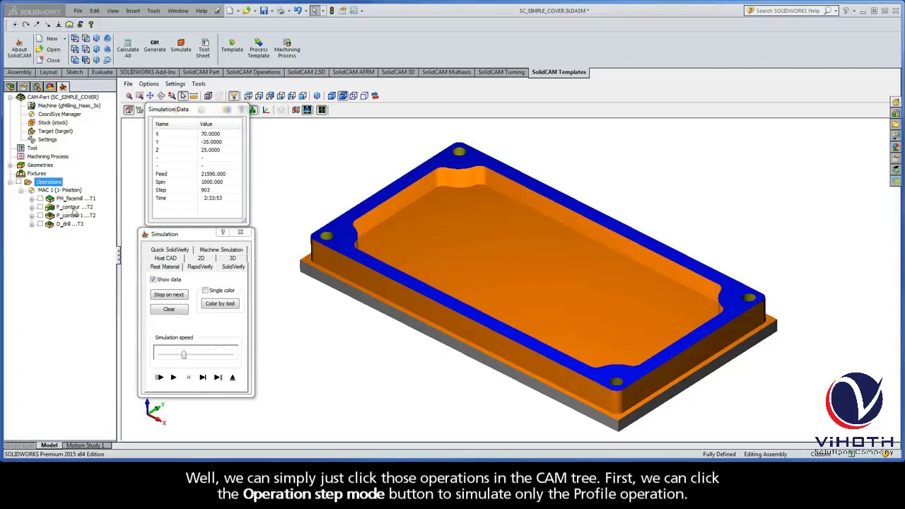
# Select F_contour and P_contour and simulate only the profile cut, stopping at step 64
pyautogui.click(74, 207)
pyautogui.keyDown('ctrl'); pyautogui.click(74, 216); pyautogui.keyUp('ctrl')
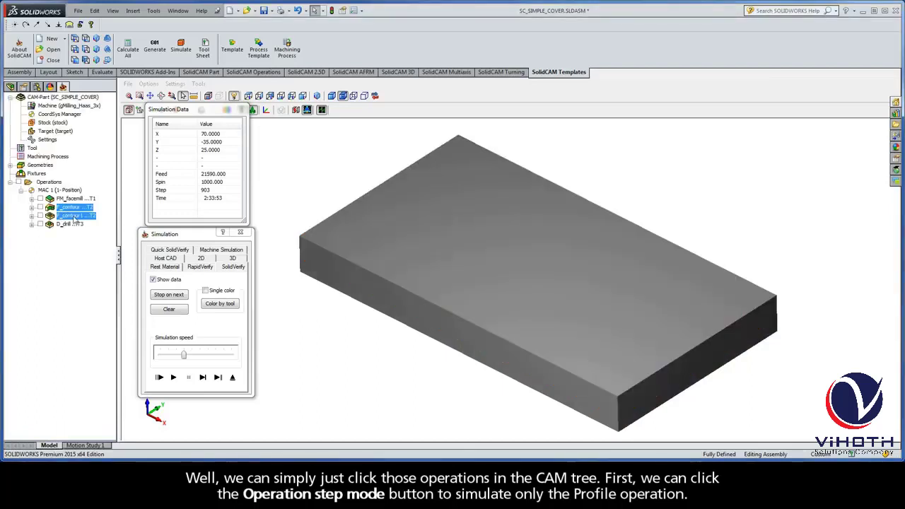
pyautogui.click(218, 378)
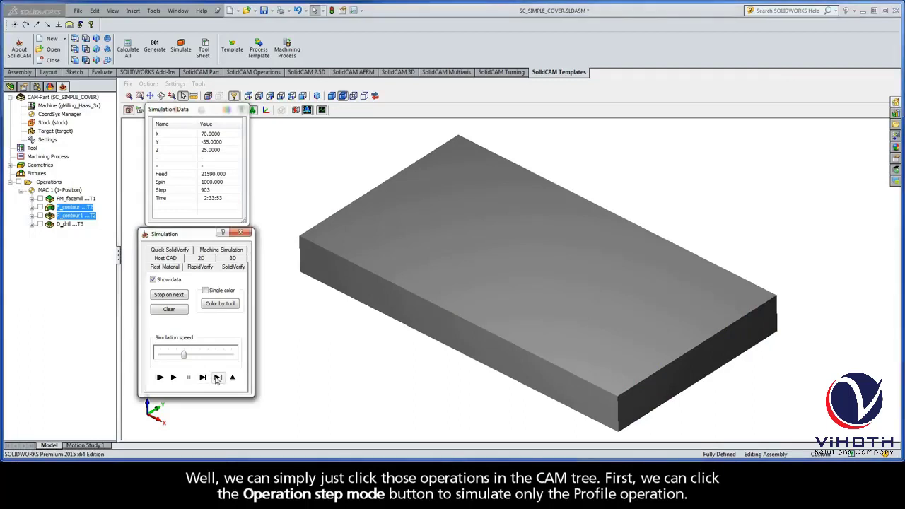
pyautogui.click(218, 377)
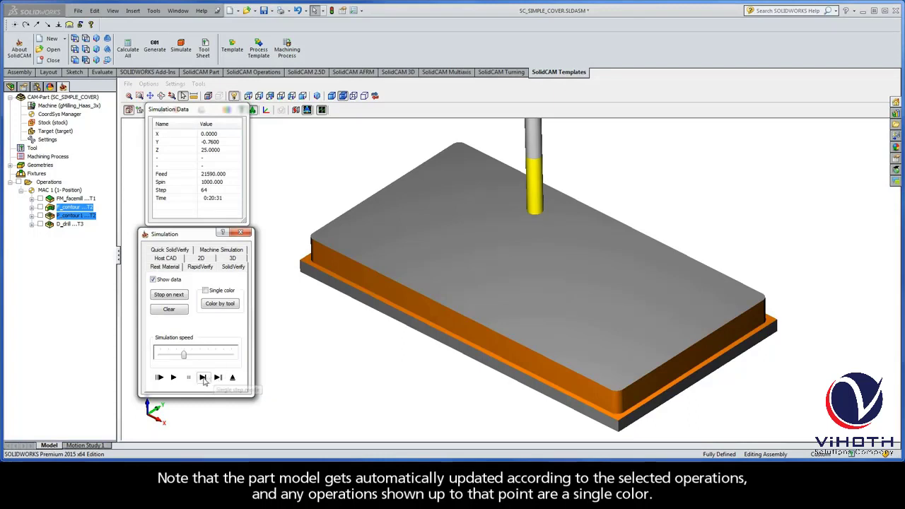
# Step the pocket's helical entry move by move, then play the rest to step 878
pyautogui.click(203, 378)
pyautogui.click(203, 377)
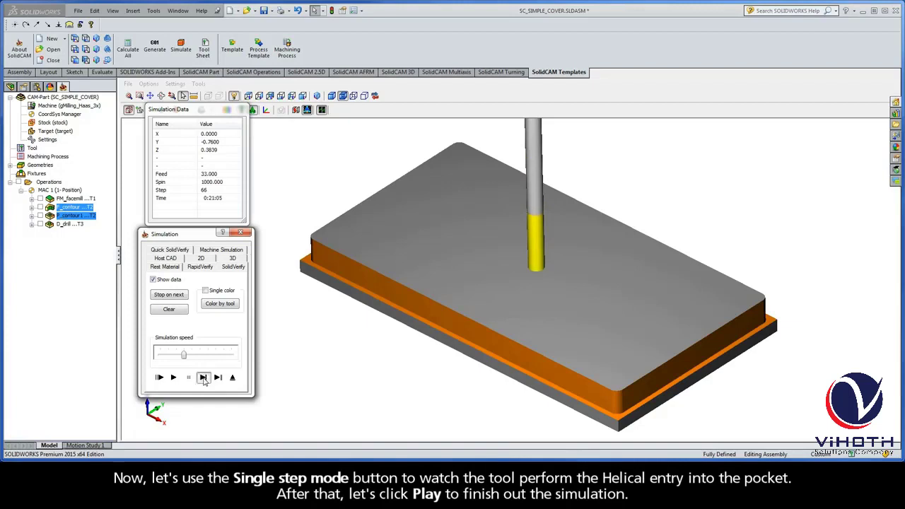
pyautogui.click(203, 377)
pyautogui.click(203, 377)
pyautogui.click(202, 377)
pyautogui.click(203, 377)
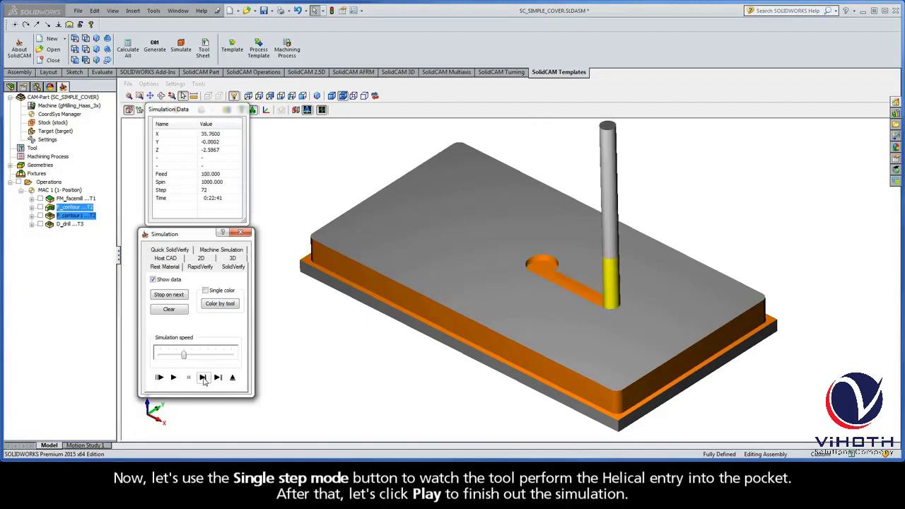
pyautogui.click(203, 378)
pyautogui.click(203, 377)
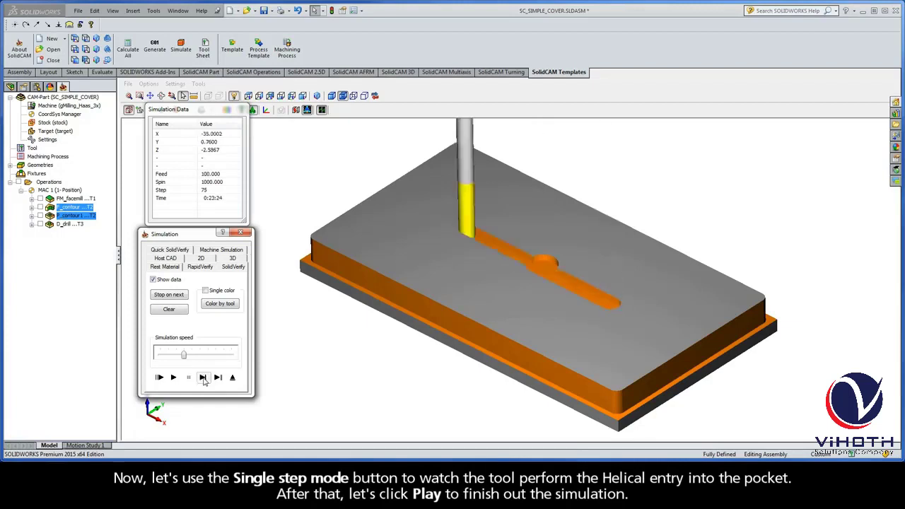
pyautogui.click(203, 378)
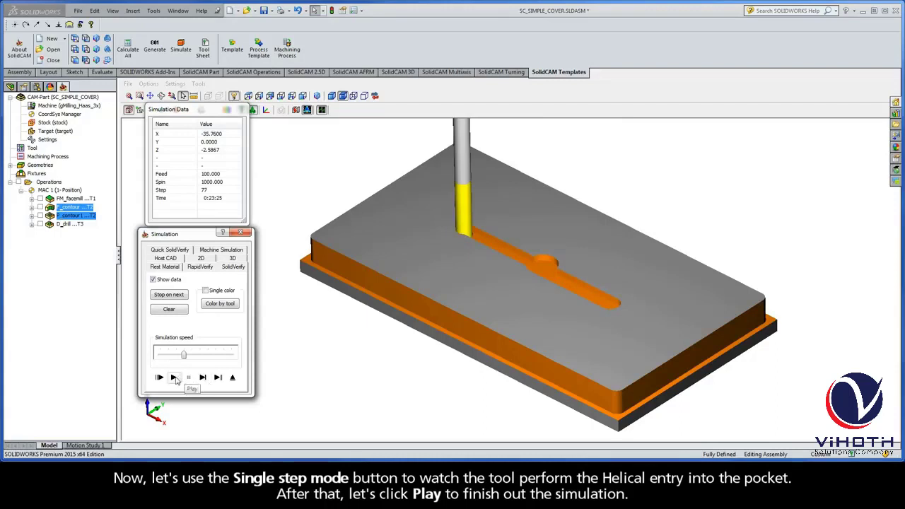
pyautogui.click(174, 377)
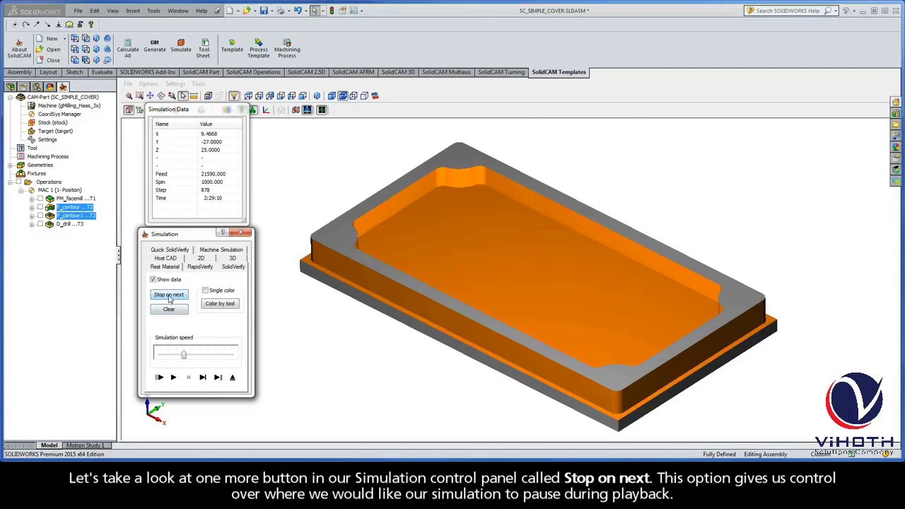
# Set Stop on next to Tool change and reset simulation to all operations from raw stock
pyautogui.click(169, 297)
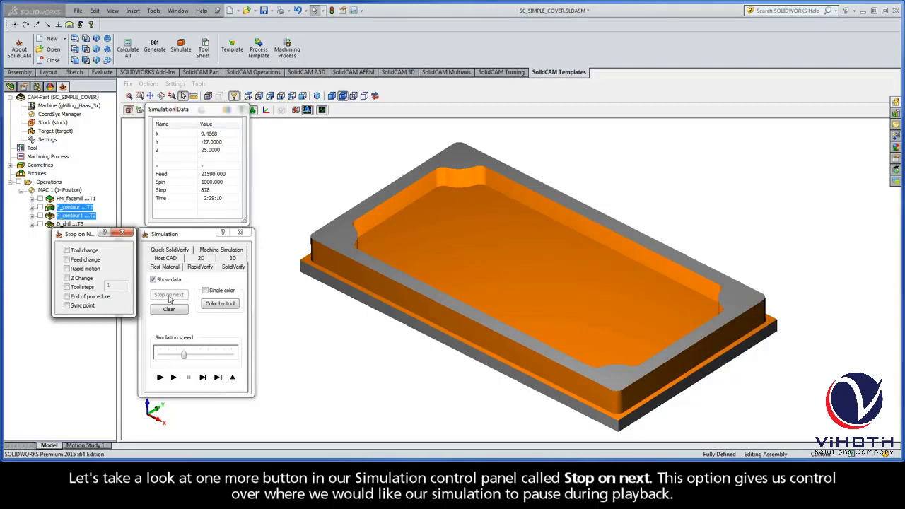
pyautogui.click(67, 250)
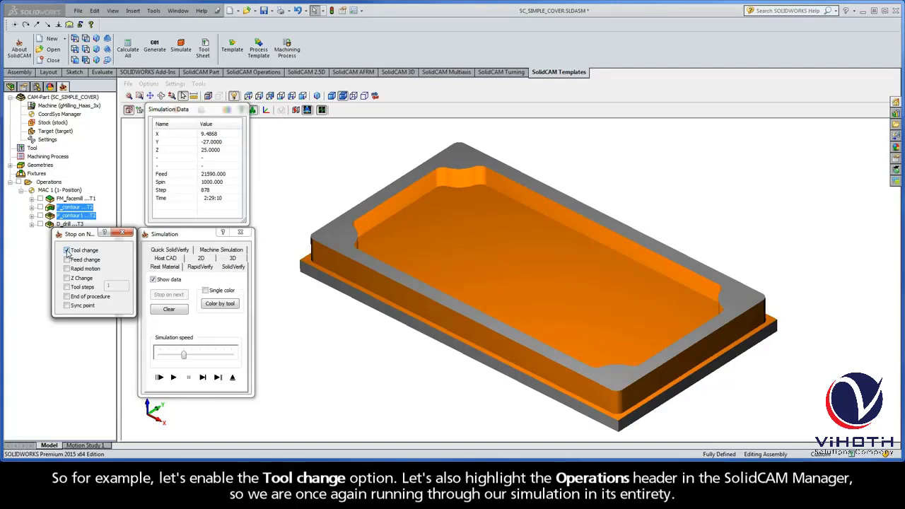
pyautogui.moveTo(81, 238); pyautogui.dragTo(82, 245)
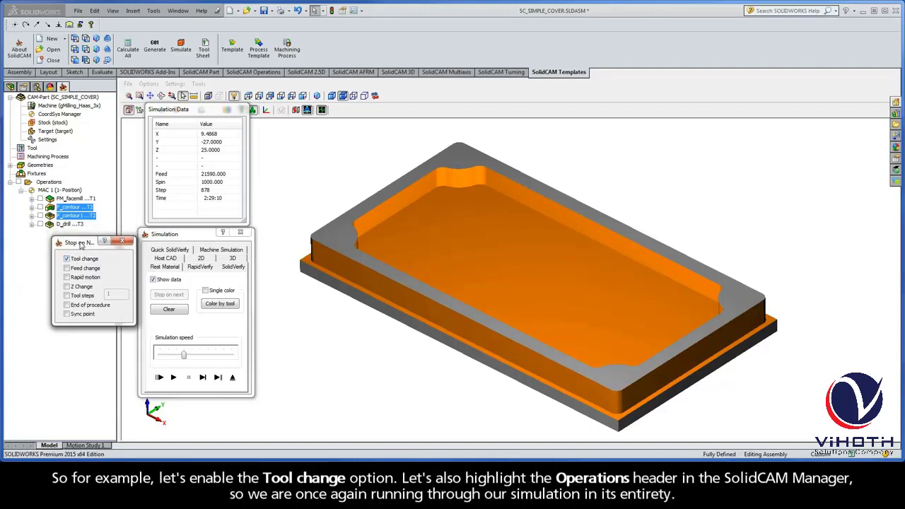
pyautogui.click(53, 184)
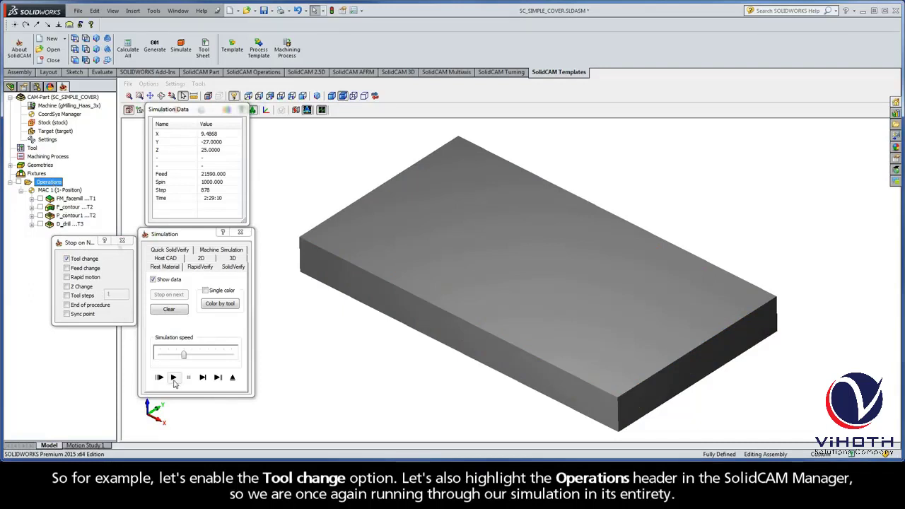
# Play from raw stock, resuming at each tool change until drilling completes at step 903
pyautogui.click(174, 378)
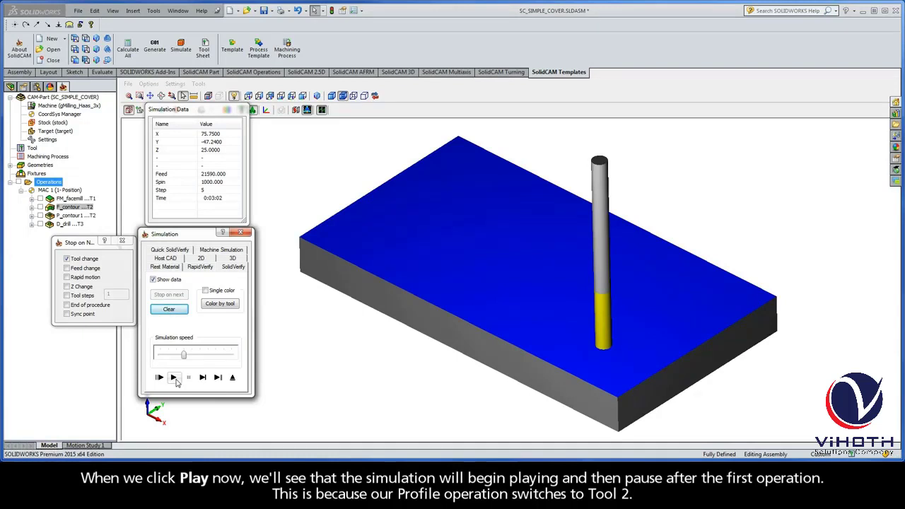
pyautogui.click(174, 378)
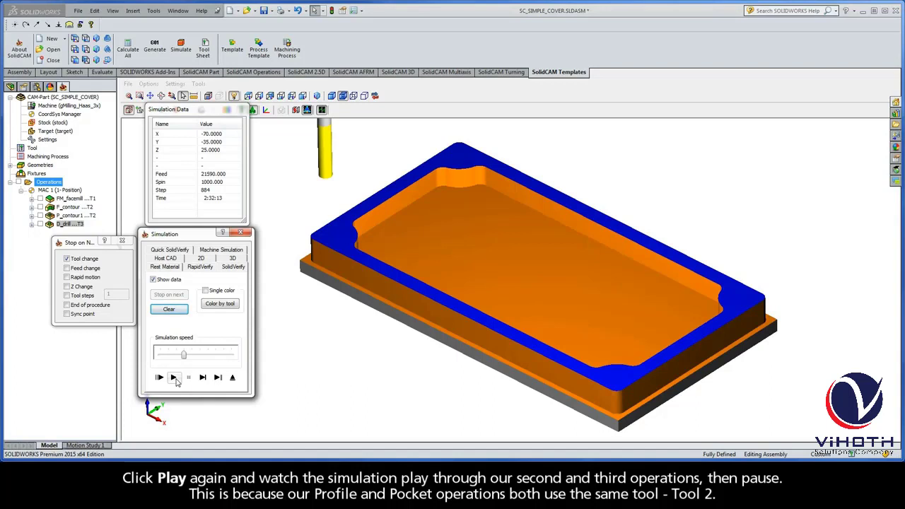
pyautogui.click(174, 378)
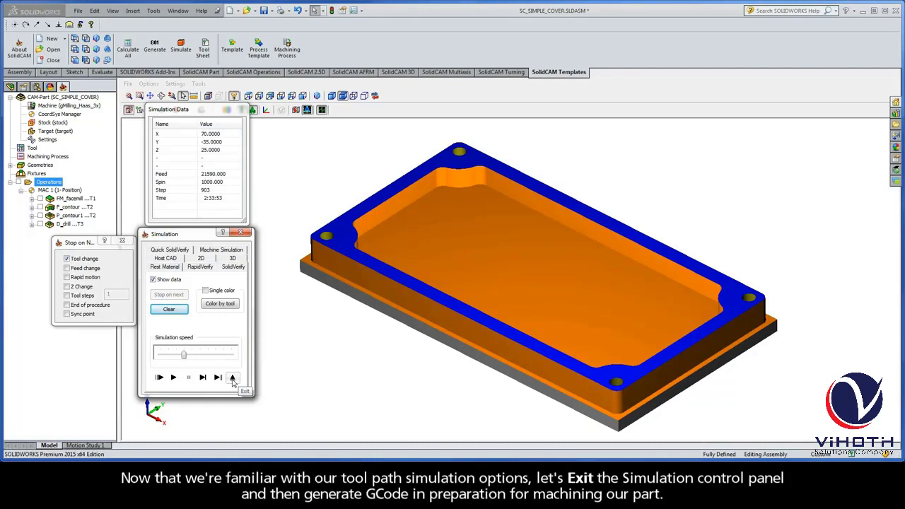
# Exit the simulation and generate G-code for all operations into SC_SIMPLE_COVER.NC
pyautogui.click(233, 379)
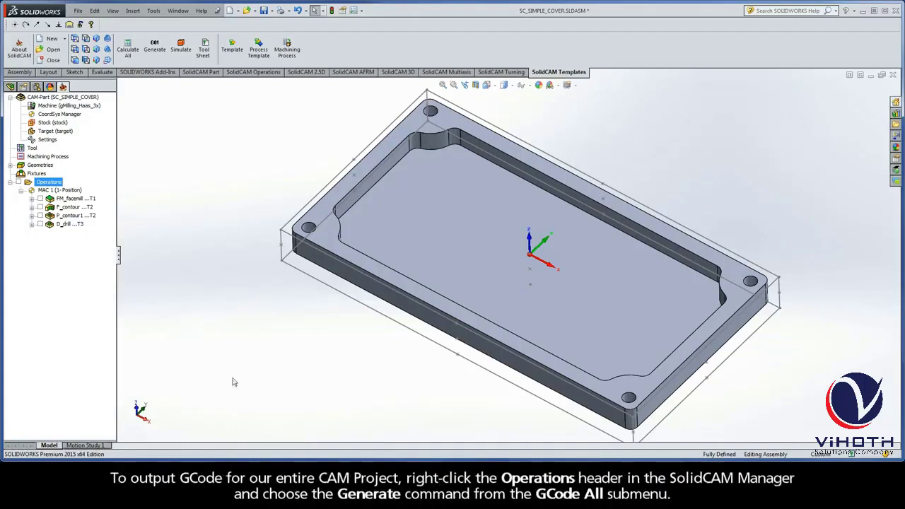
pyautogui.rightClick(54, 182)
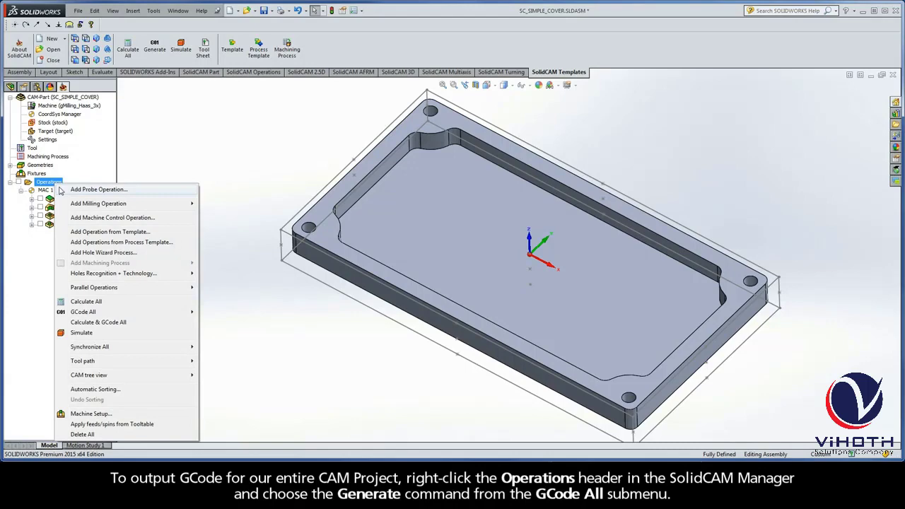
pyautogui.moveTo(74, 315)
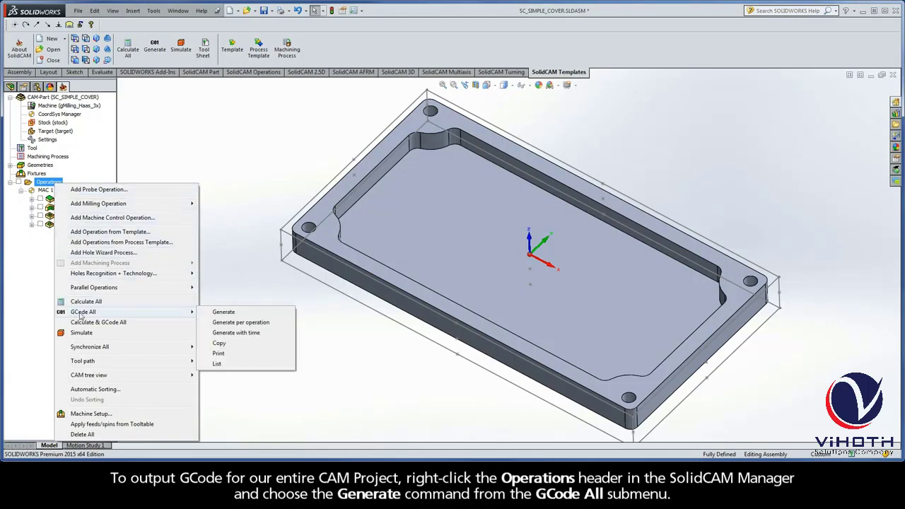
pyautogui.click(232, 313)
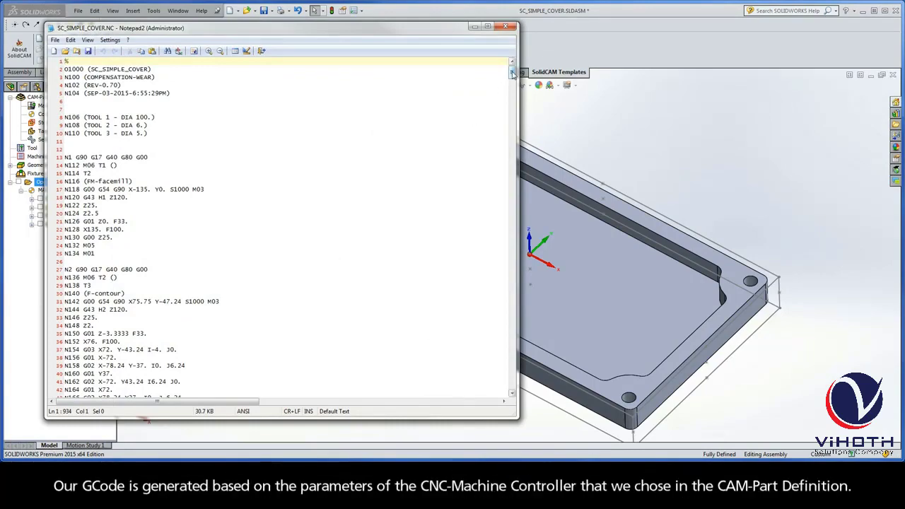
# Scroll to the final lines of SC_SIMPLE_COVER.NC, then close Notepad2
pyautogui.moveTo(512, 74); pyautogui.dragTo(512, 379)
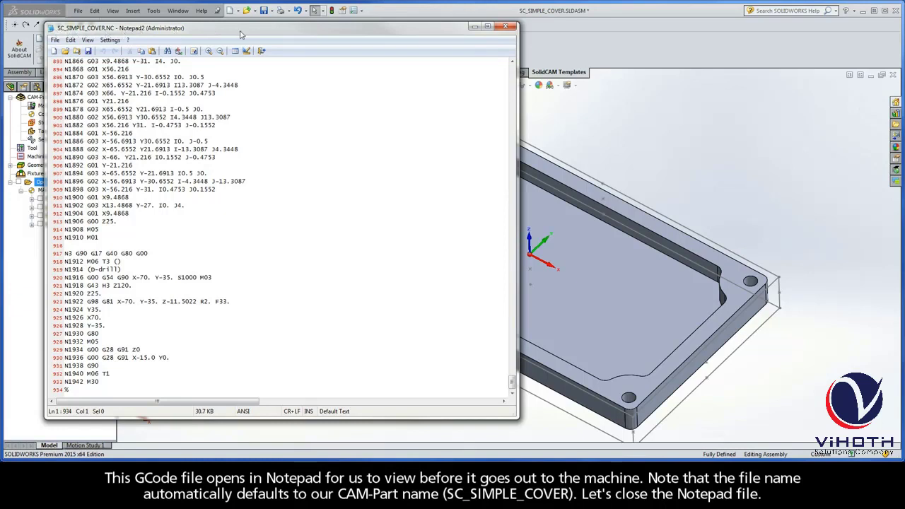
pyautogui.click(506, 29)
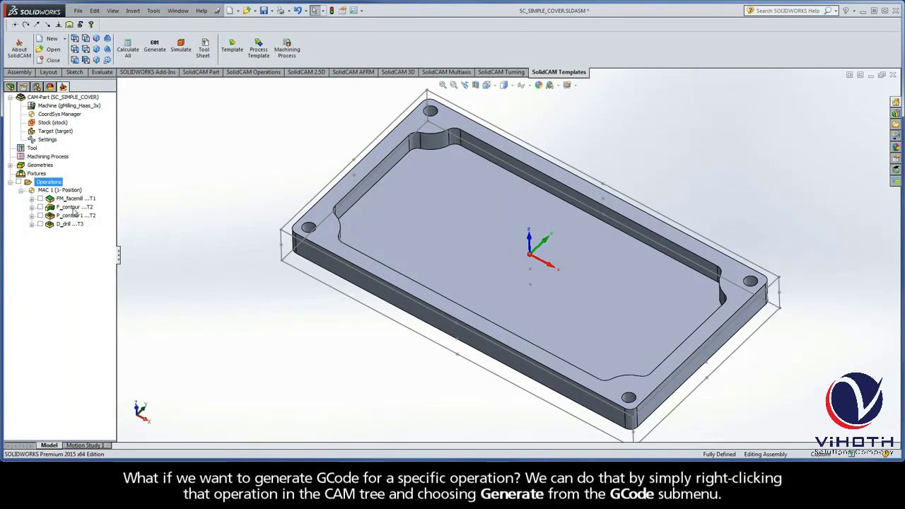
# Generate G-code for F_contour alone, keeping the default file name F_contour.NC
pyautogui.rightClick(73, 208)
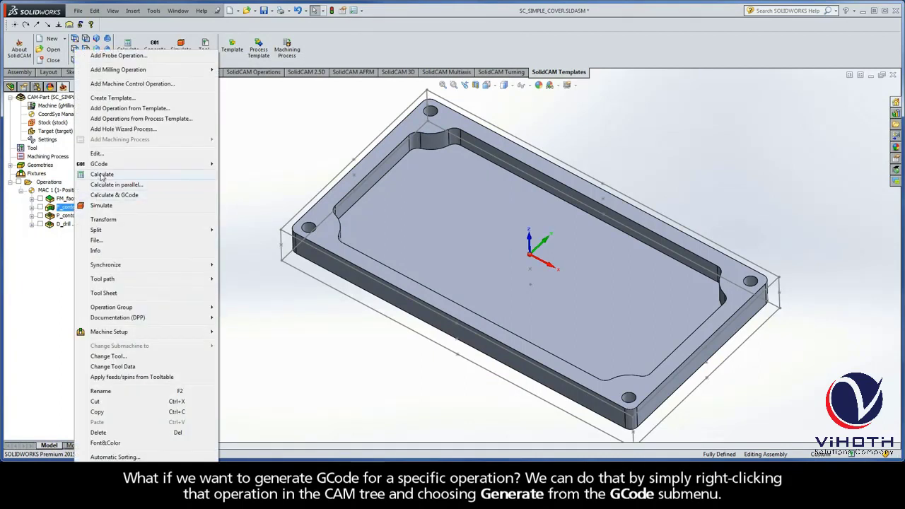
pyautogui.moveTo(108, 165)
pyautogui.click(242, 165)
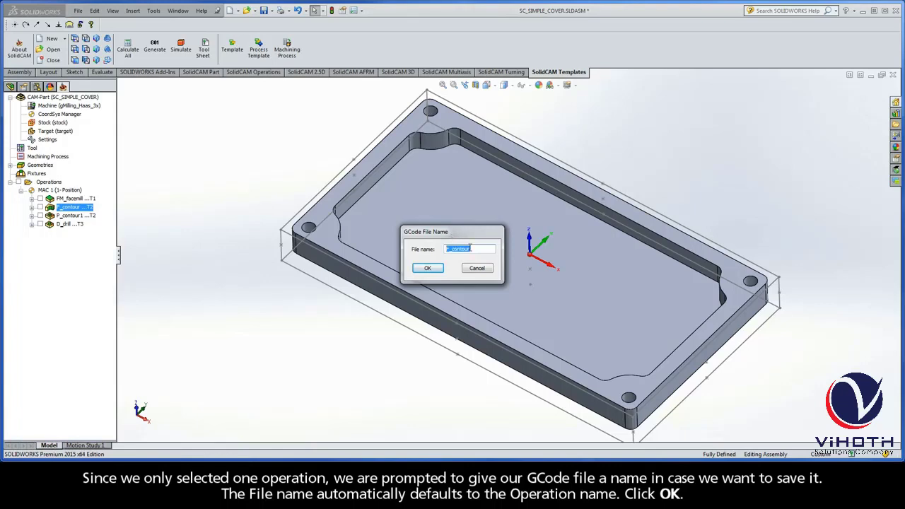
pyautogui.click(429, 268)
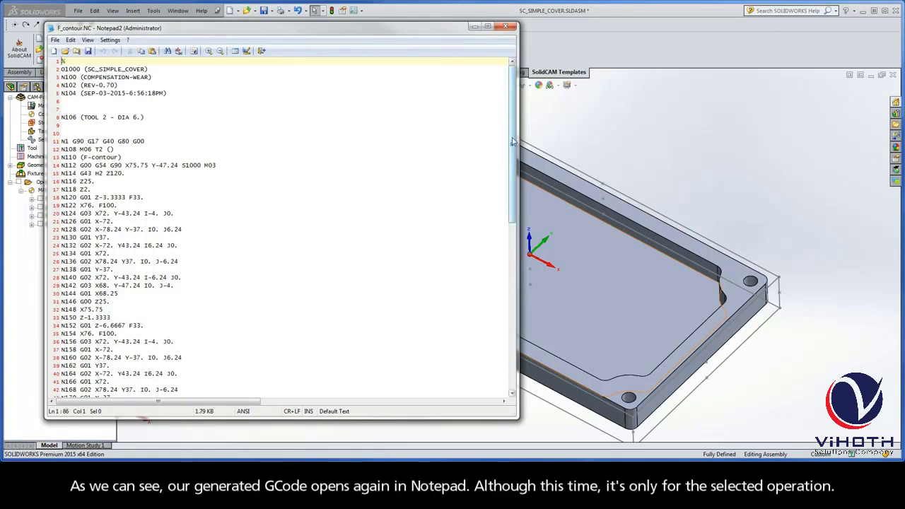
# Scroll through the Tool 2 code in F_contour.NC, then close Notepad2
pyautogui.moveTo(514, 142)
pyautogui.mouseDown()
pyautogui.moveTo(513, 311)
pyautogui.moveTo(512, 145)
pyautogui.mouseUp()
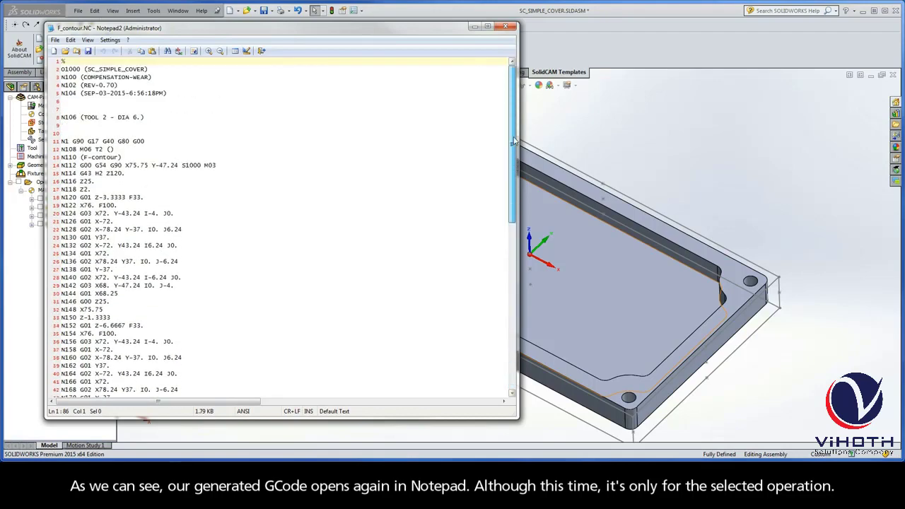
pyautogui.click(506, 28)
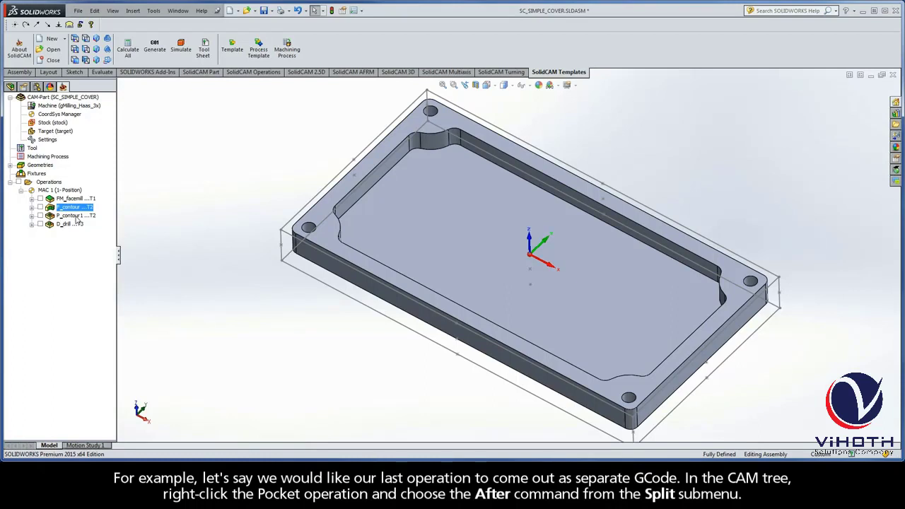
# Insert a split after the P_contour1 pocket operation with its default name
pyautogui.rightClick(76, 219)
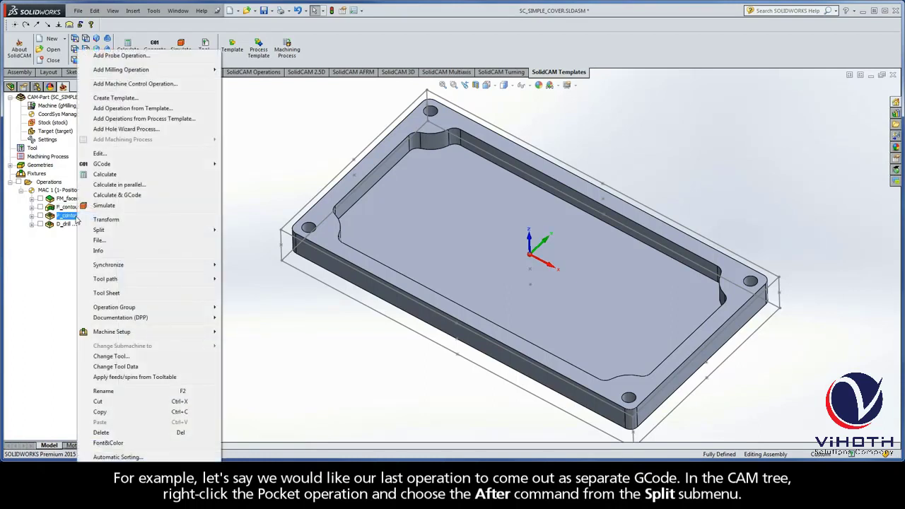
pyautogui.moveTo(218, 231)
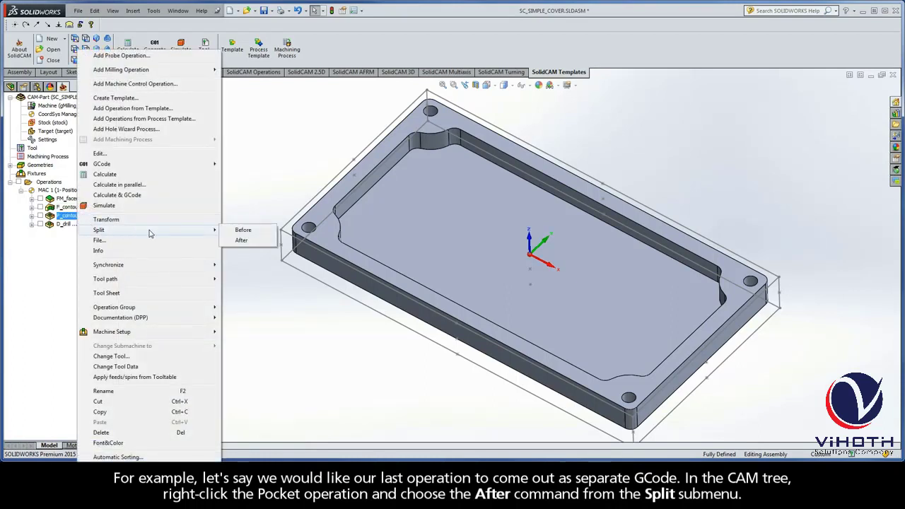
pyautogui.click(247, 243)
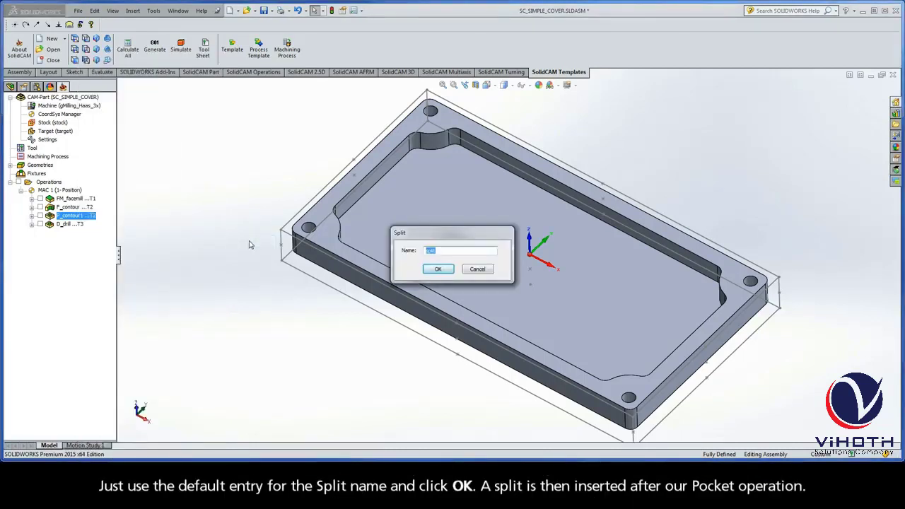
pyautogui.click(438, 269)
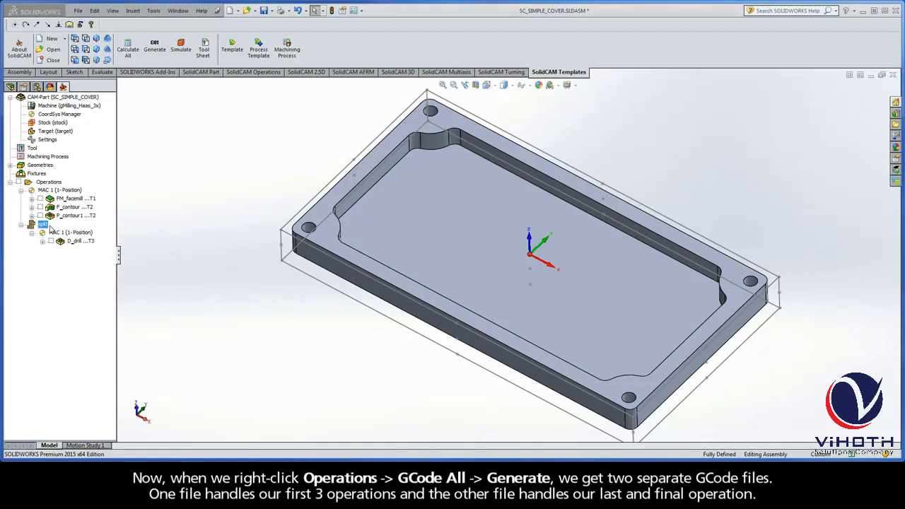
# Regenerate G-code for all operations, producing the drilling-only SC_SIMPLE_COVER-1.NC
pyautogui.rightClick(55, 184)
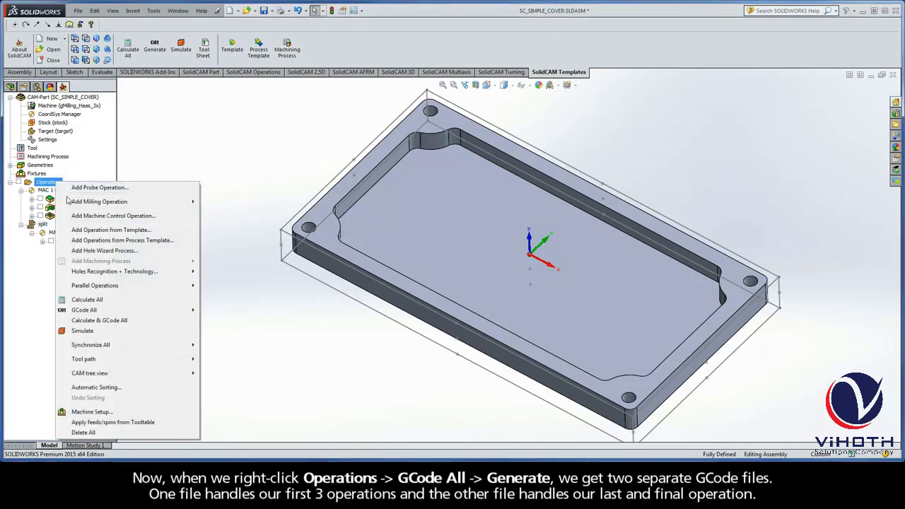
pyautogui.moveTo(113, 313)
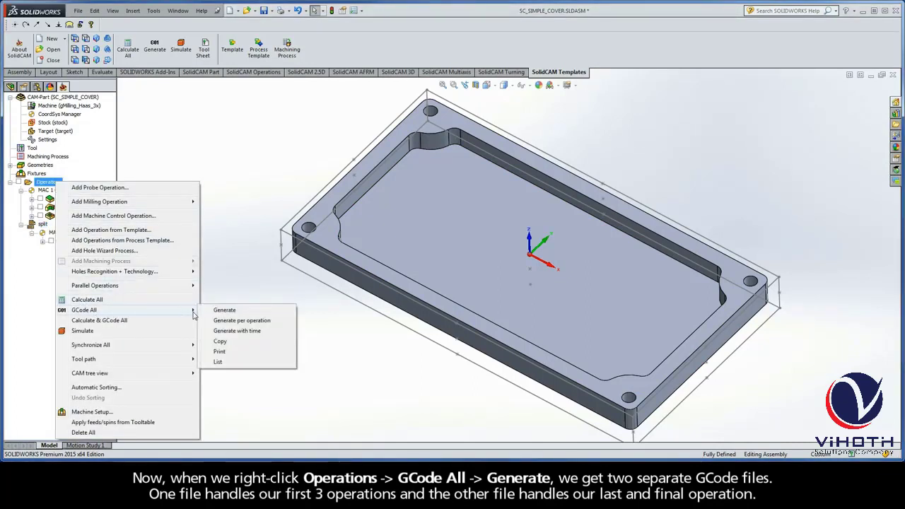
pyautogui.click(238, 311)
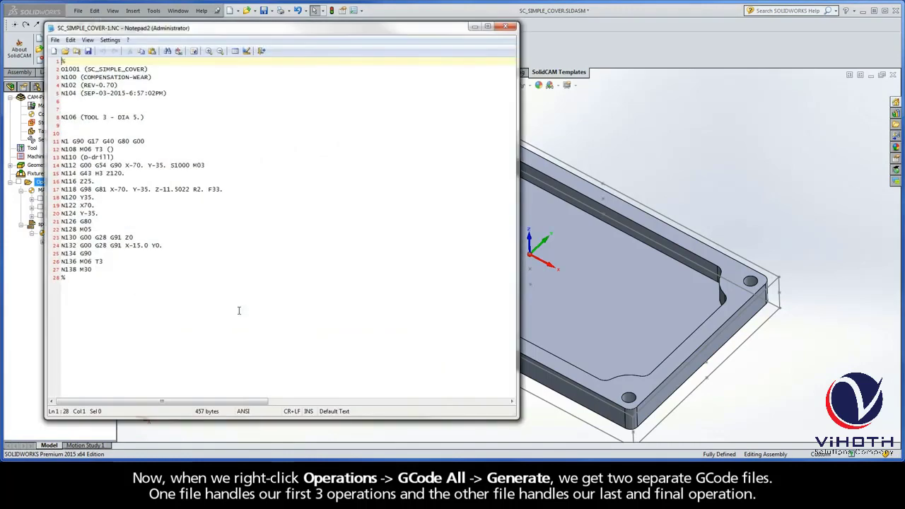
# Move SC_SIMPLE_COVER-1.NC aside to view SC_SIMPLE_COVER.NC, then bring the -1 file forward
pyautogui.moveTo(196, 34); pyautogui.dragTo(246, 58)
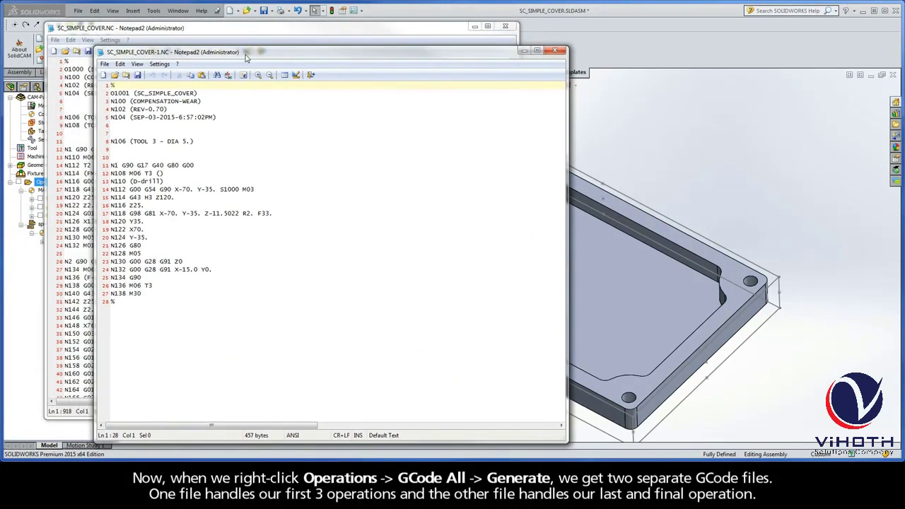
pyautogui.click(216, 31)
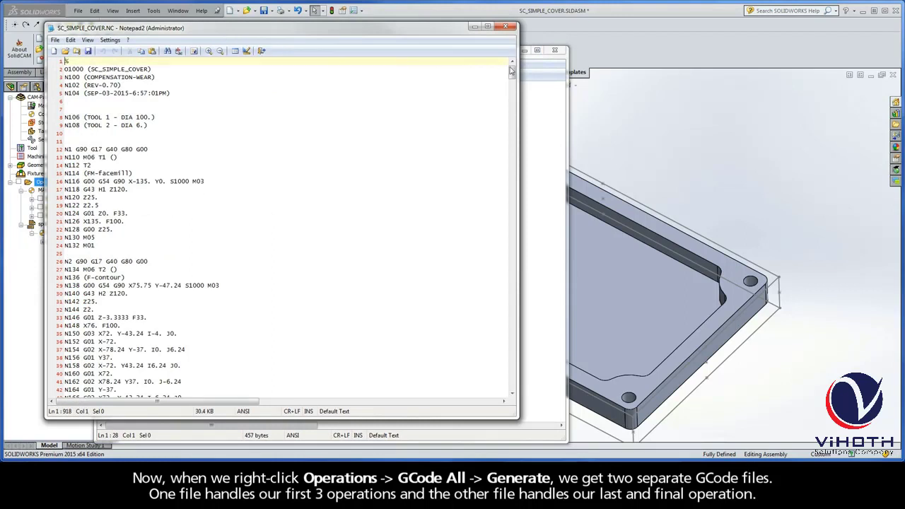
pyautogui.click(541, 68)
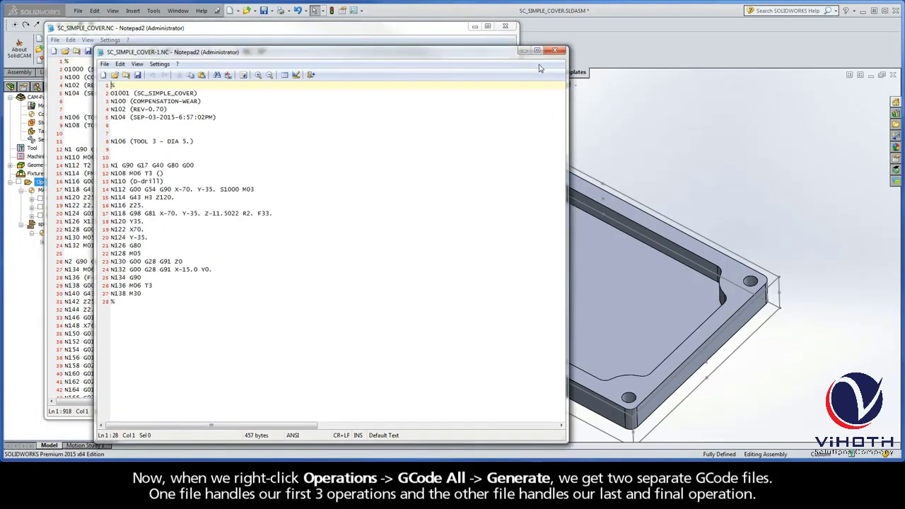